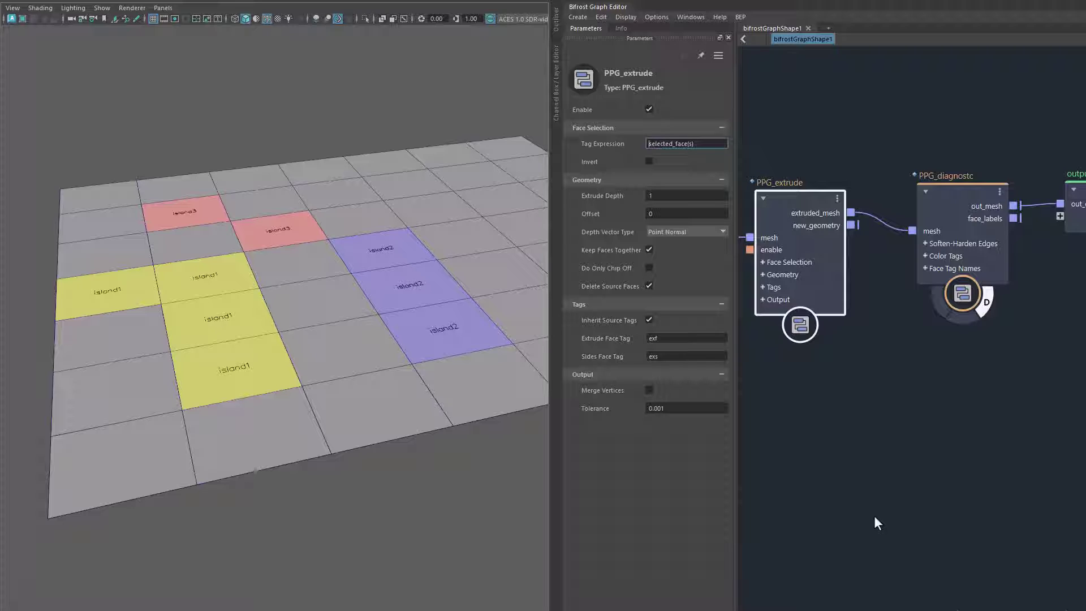
# - Select the PPG_extrude tag expression field to replace selected_face(s) with island*
pyautogui.moveTo(913, 473)
pyautogui.mouseDown(button='middle')
pyautogui.moveTo(924, 455)
pyautogui.moveTo(905, 450)
pyautogui.mouseUp(button='middle')
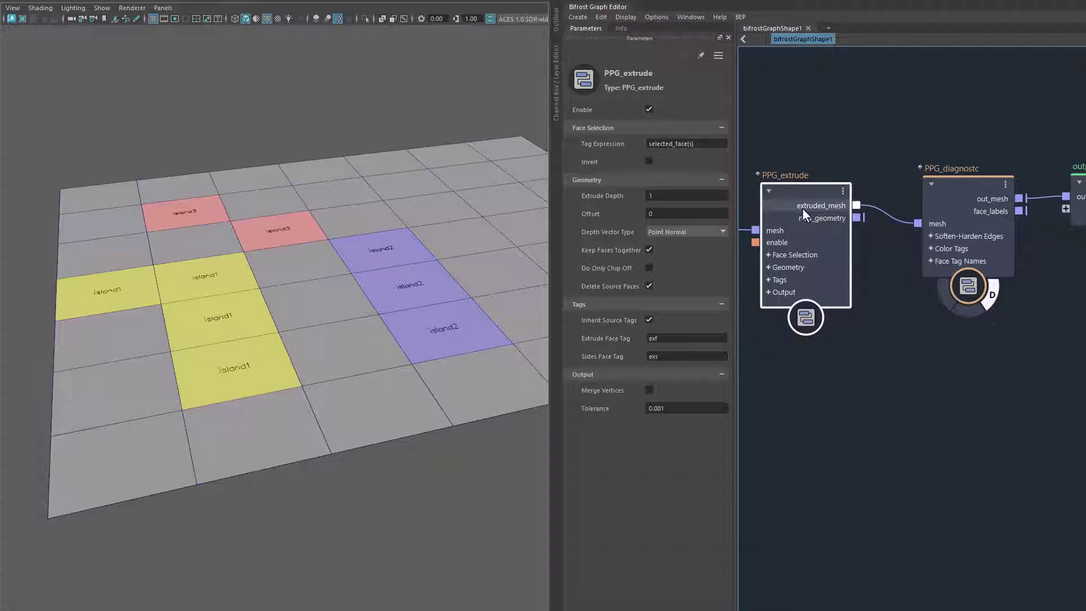
pyautogui.moveTo(802, 207); pyautogui.dragTo(803, 204)
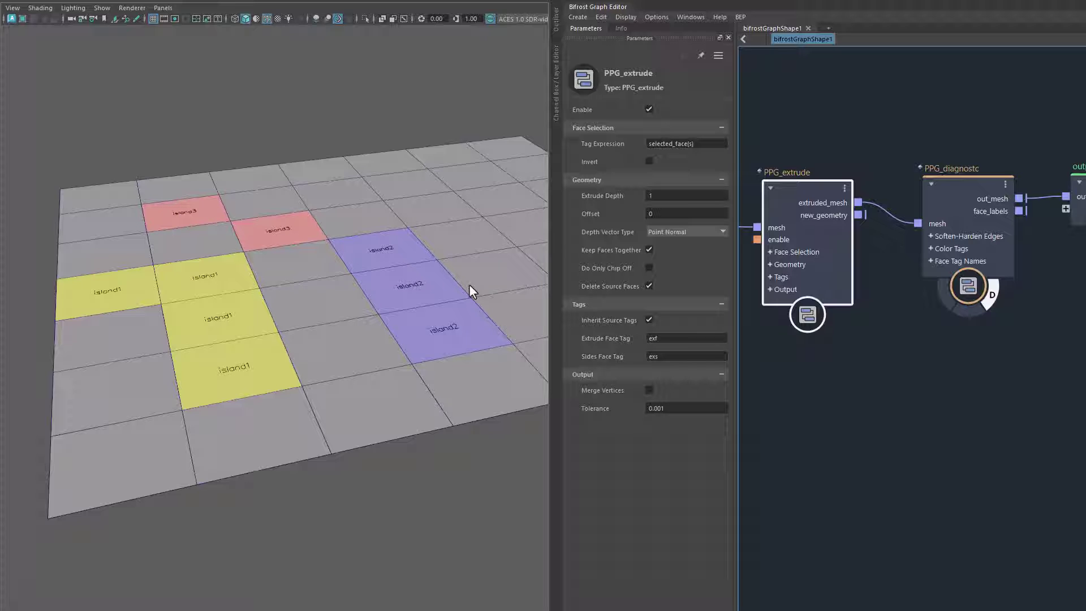
pyautogui.click(702, 145)
pyautogui.write('island*')
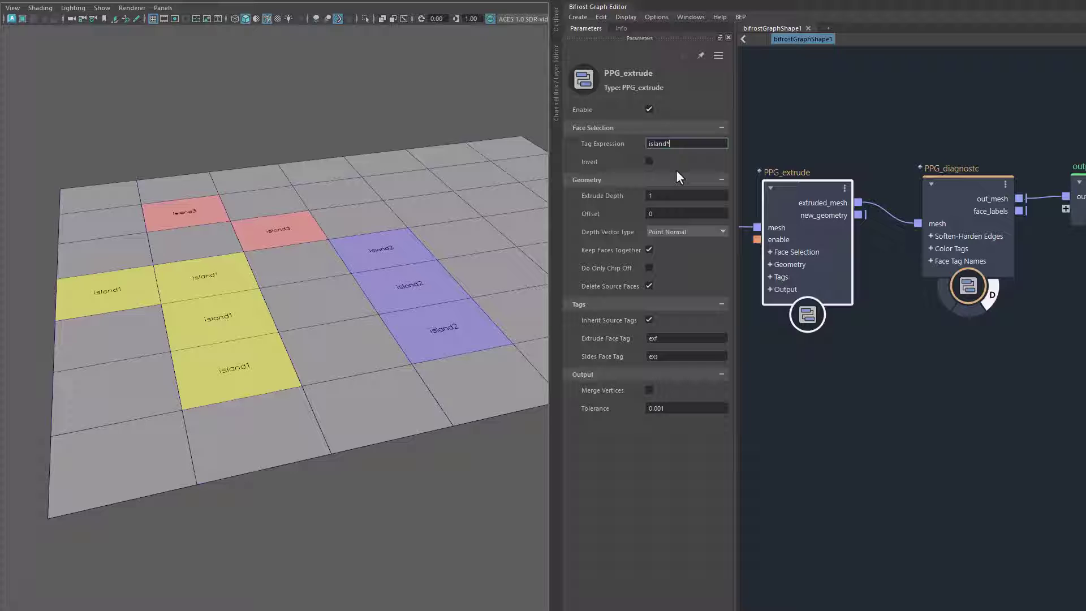
# - Commit the island* expression so every island face extrudes into exf/exs blocks
pyautogui.press('Return')
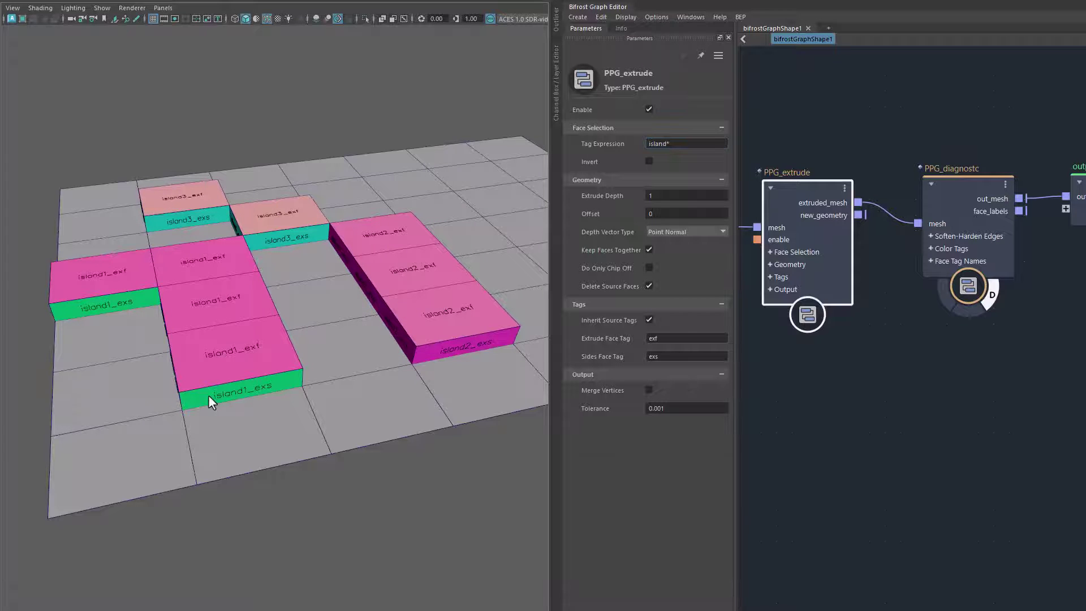
pyautogui.moveTo(208, 394)
pyautogui.keyDown('alt'); pyautogui.mouseDown()
pyautogui.moveTo(312, 379)
pyautogui.moveTo(430, 306)
pyautogui.mouseUp(); pyautogui.keyUp('alt')
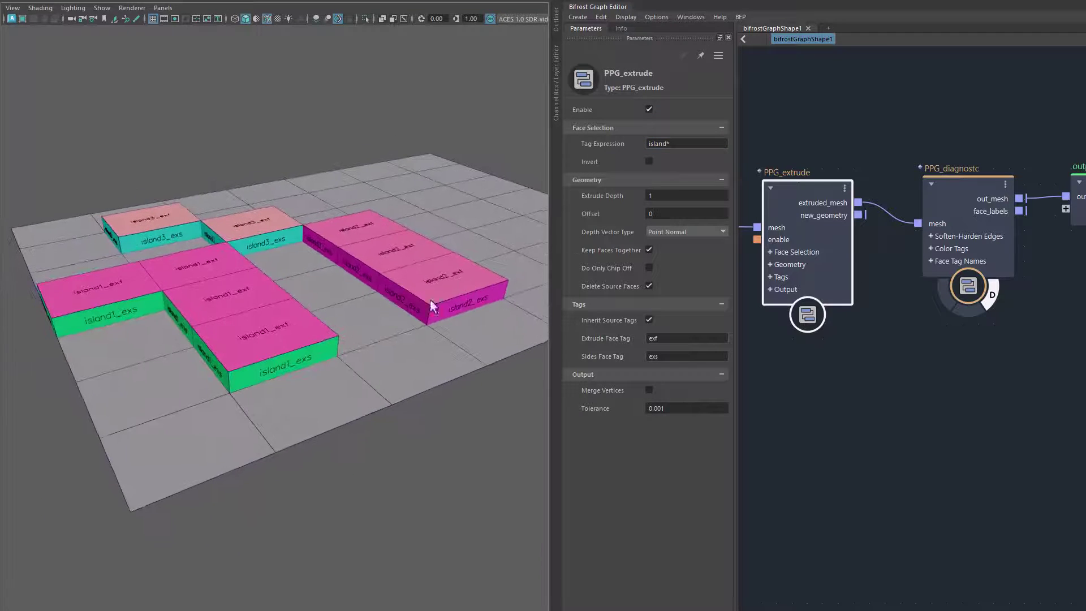
# - Raise the Extrude Depth to 1.376 so the island blocks grow taller
pyautogui.click(668, 197)
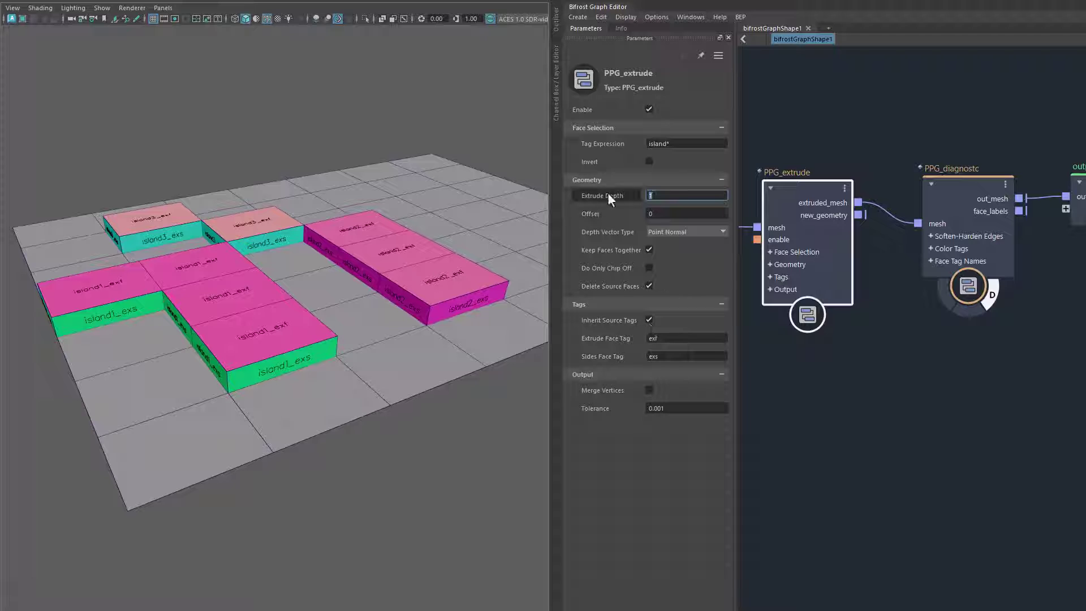
pyautogui.moveTo(601, 196); pyautogui.dragTo(622, 194)
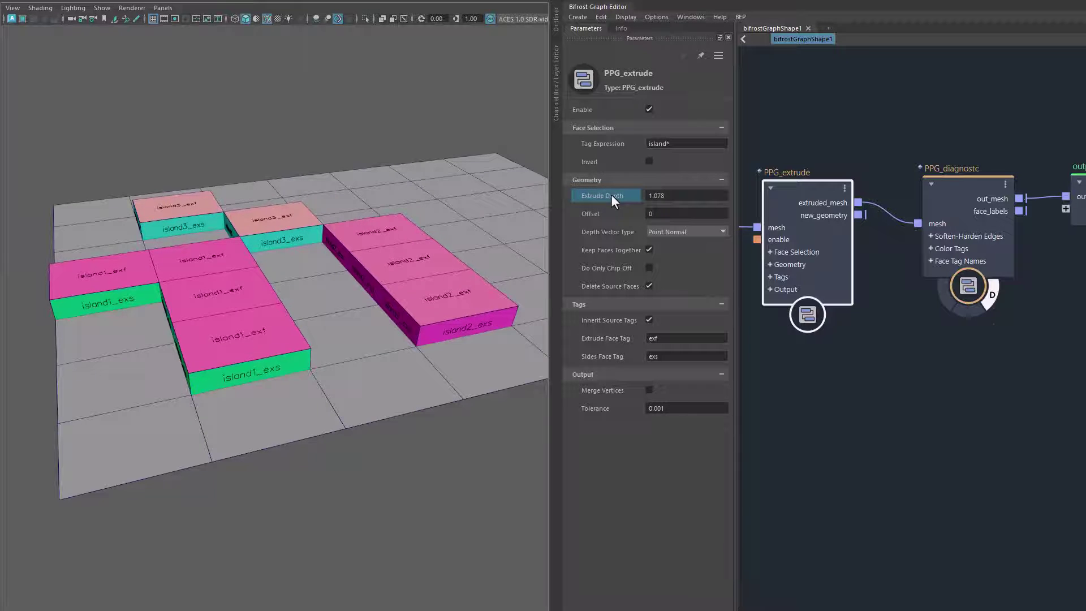
pyautogui.moveTo(418, 301)
pyautogui.keyDown('alt'); pyautogui.mouseDown()
pyautogui.moveTo(397, 351)
pyautogui.moveTo(308, 338)
pyautogui.moveTo(319, 344)
pyautogui.mouseUp(); pyautogui.keyUp('alt')
pyautogui.keyDown('alt'); pyautogui.moveTo(375, 423); pyautogui.dragTo(467, 431, button='right'); pyautogui.keyUp('alt')
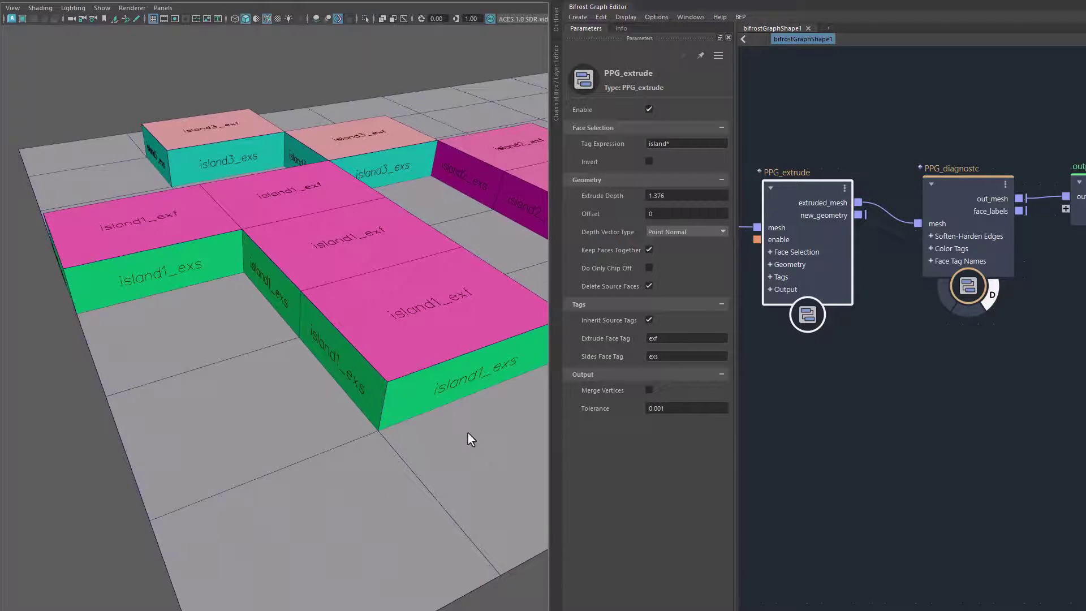
pyautogui.keyDown('alt'); pyautogui.moveTo(467, 432); pyautogui.dragTo(367, 427); pyautogui.keyUp('alt')
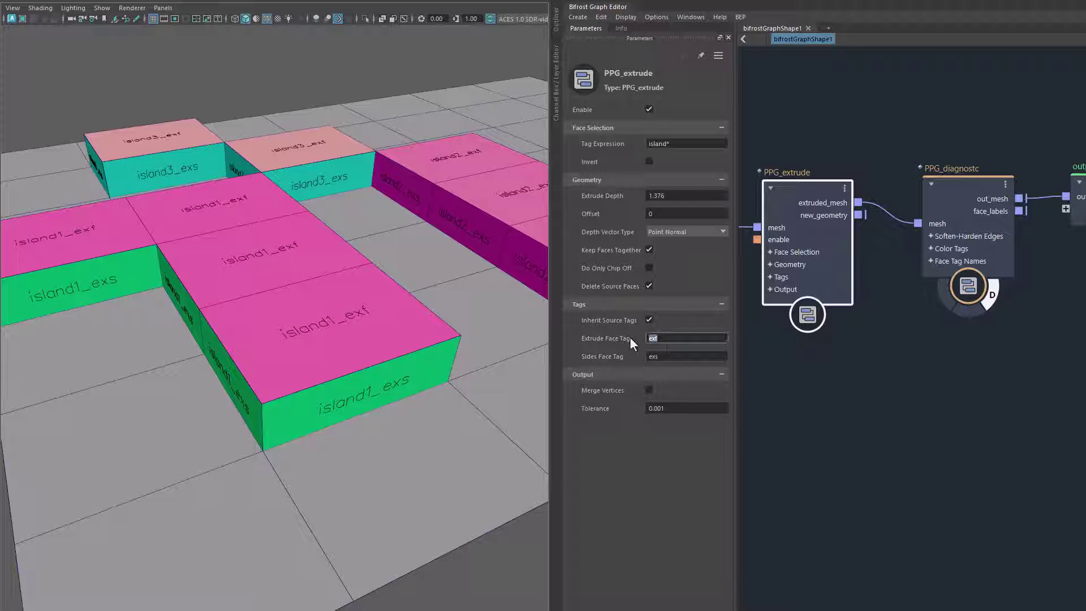
pyautogui.doubleClick(659, 338)
pyautogui.doubleClick(669, 357)
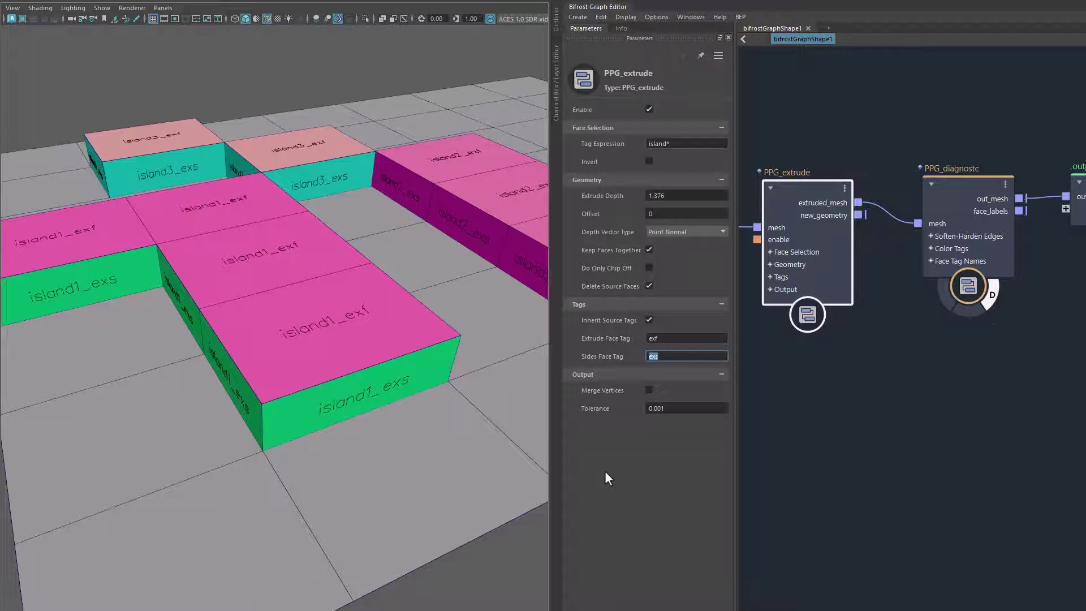
pyautogui.keyDown('alt'); pyautogui.moveTo(493, 461); pyautogui.dragTo(437, 417); pyautogui.keyUp('alt')
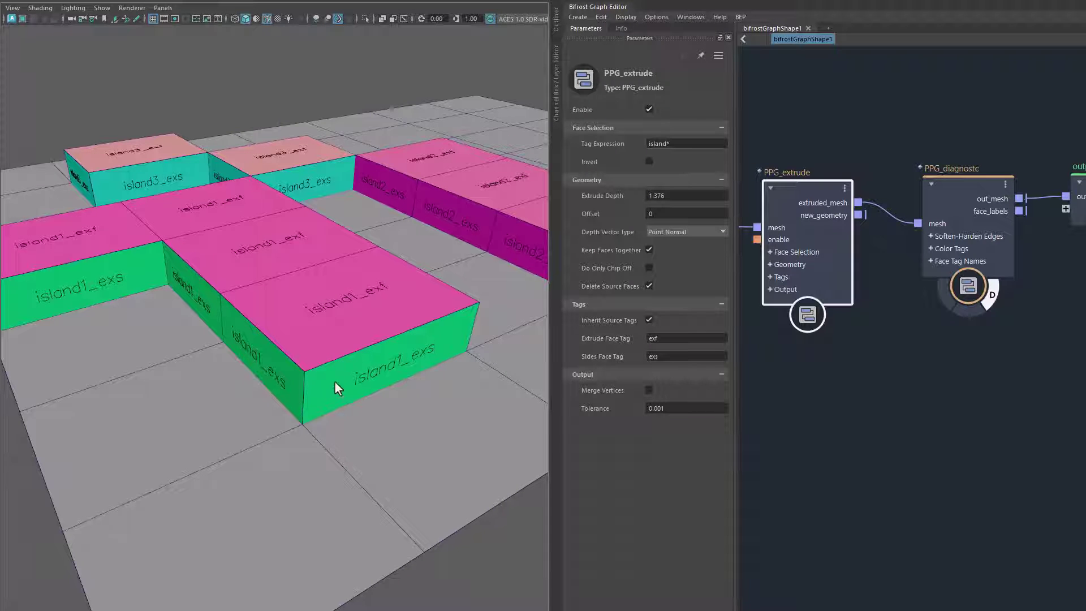
pyautogui.moveTo(388, 449)
pyautogui.keyDown('alt'); pyautogui.mouseDown()
pyautogui.moveTo(474, 439)
pyautogui.moveTo(345, 446)
pyautogui.moveTo(381, 474)
pyautogui.moveTo(322, 466)
pyautogui.mouseUp(); pyautogui.keyUp('alt')
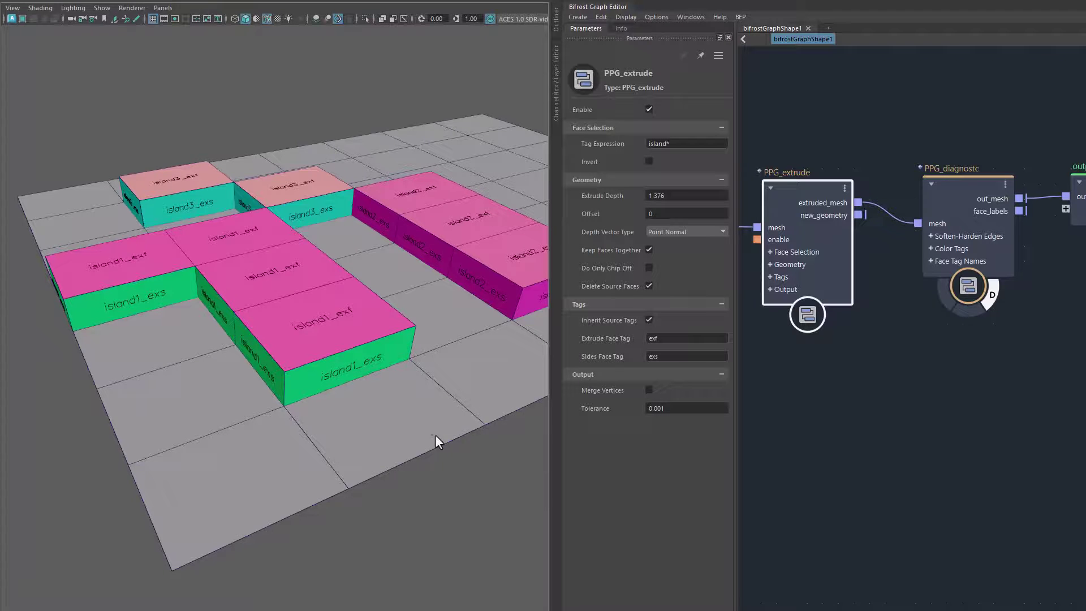
pyautogui.moveTo(435, 435)
pyautogui.keyDown('alt'); pyautogui.mouseDown()
pyautogui.moveTo(330, 395)
pyautogui.moveTo(442, 401)
pyautogui.mouseUp(); pyautogui.keyUp('alt')
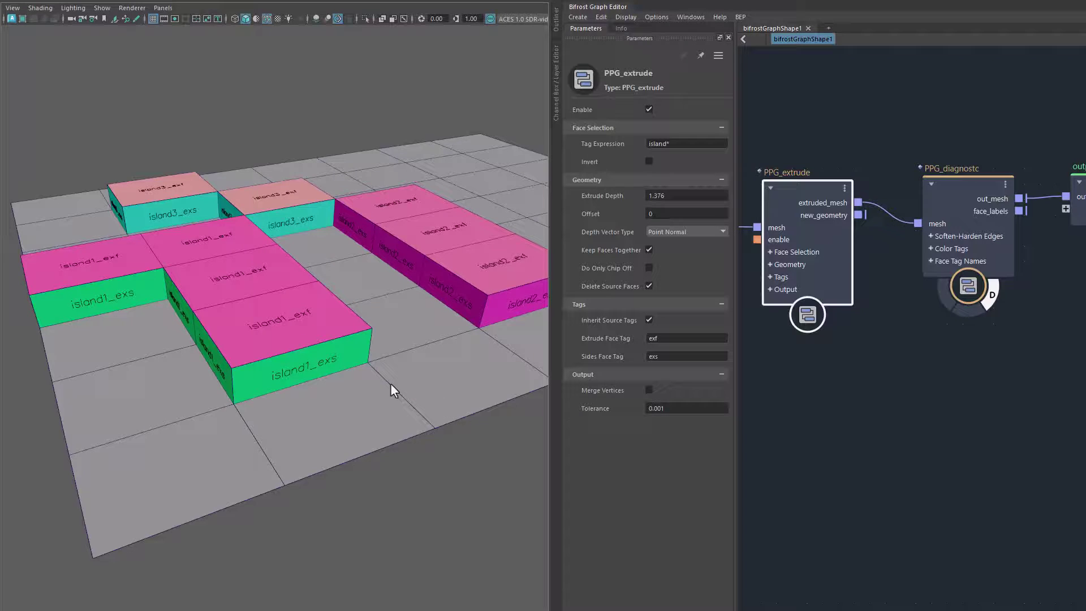
pyautogui.moveTo(390, 382)
pyautogui.keyDown('alt'); pyautogui.mouseDown()
pyautogui.moveTo(369, 389)
pyautogui.moveTo(378, 405)
pyautogui.moveTo(533, 271)
pyautogui.mouseUp(); pyautogui.keyUp('alt')
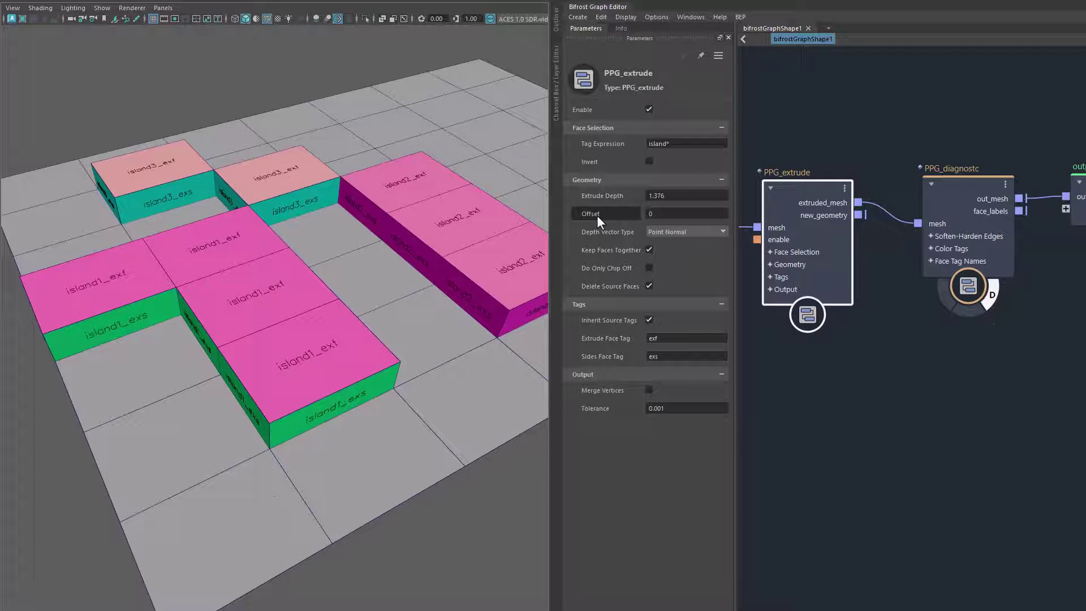
# - Raise the extrude Offset to 0.4526 so each island block tapers inward at its top
pyautogui.moveTo(596, 215); pyautogui.dragTo(881, 226)
pyautogui.moveTo(347, 343)
pyautogui.keyDown('alt'); pyautogui.mouseDown(button='right')
pyautogui.moveTo(357, 356)
pyautogui.moveTo(386, 196)
pyautogui.mouseUp(button='right'); pyautogui.keyUp('alt')
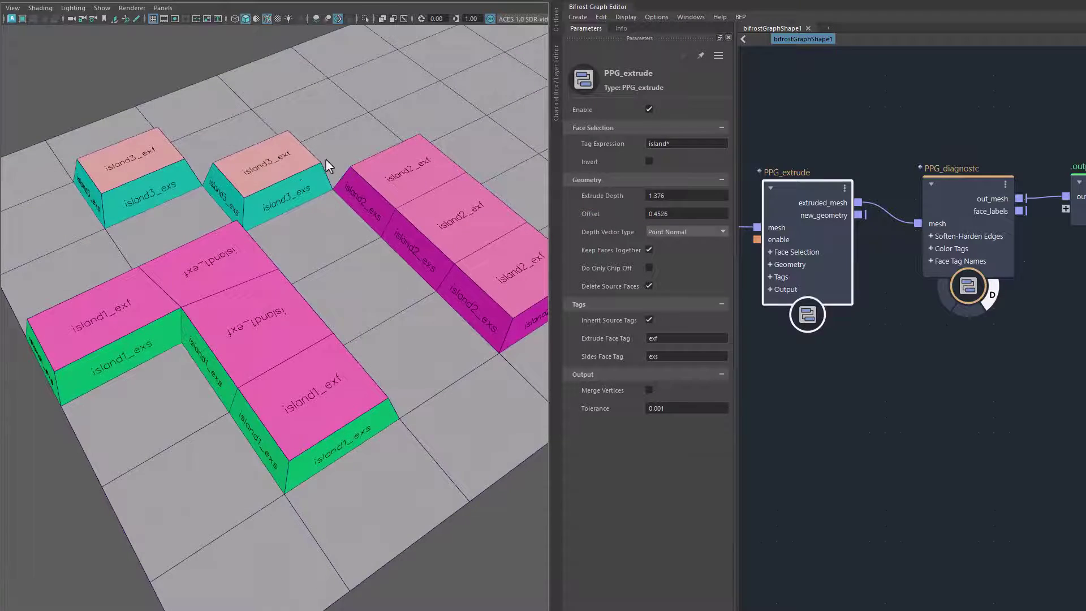
pyautogui.moveTo(325, 158)
pyautogui.keyDown('alt'); pyautogui.mouseDown()
pyautogui.moveTo(396, 340)
pyautogui.moveTo(320, 325)
pyautogui.moveTo(538, 310)
pyautogui.moveTo(412, 336)
pyautogui.moveTo(278, 339)
pyautogui.moveTo(299, 346)
pyautogui.mouseUp(); pyautogui.keyUp('alt')
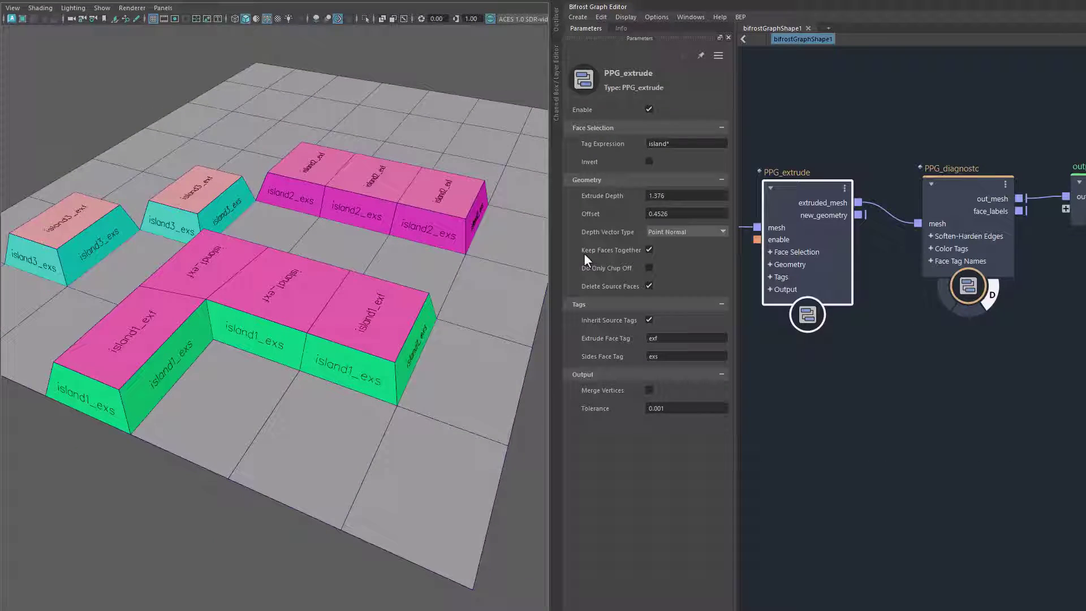
pyautogui.click(646, 251)
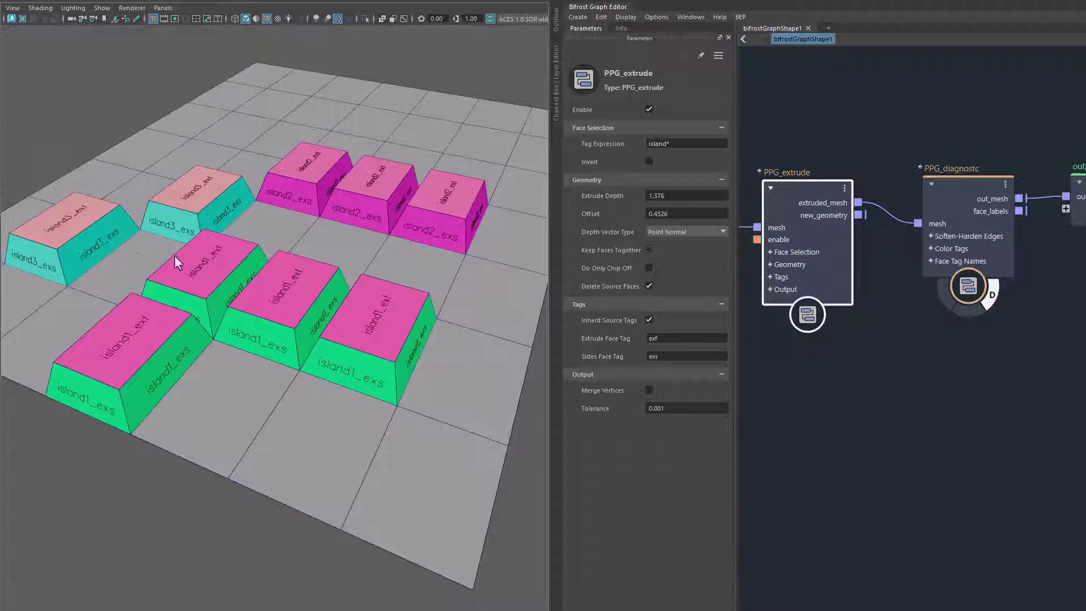
pyautogui.click(648, 250)
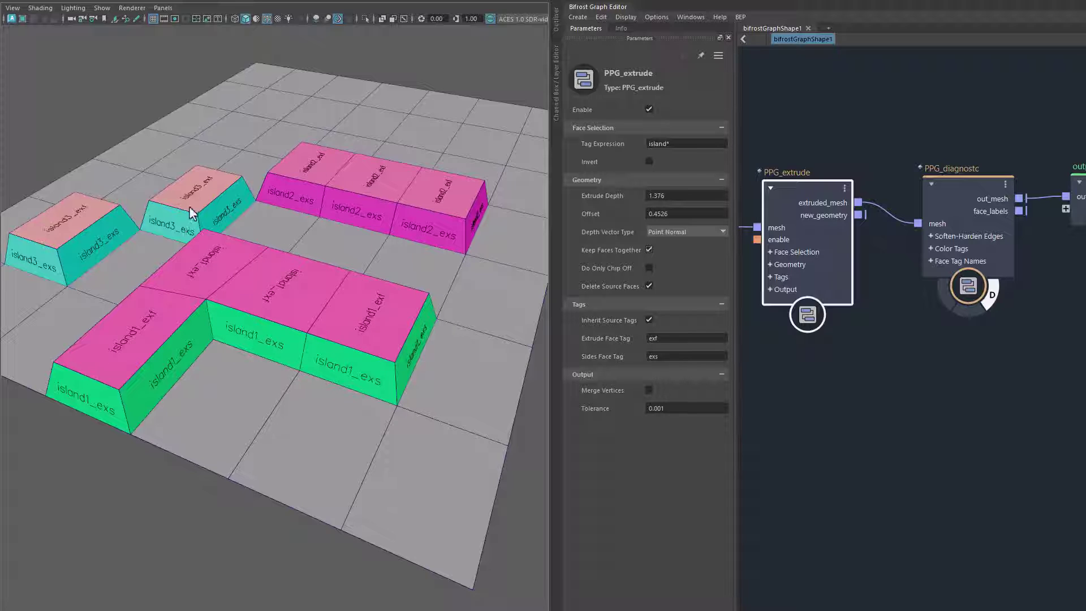
pyautogui.moveTo(339, 298)
pyautogui.keyDown('alt'); pyautogui.mouseDown()
pyautogui.moveTo(316, 325)
pyautogui.moveTo(250, 330)
pyautogui.moveTo(308, 317)
pyautogui.mouseUp(); pyautogui.keyUp('alt')
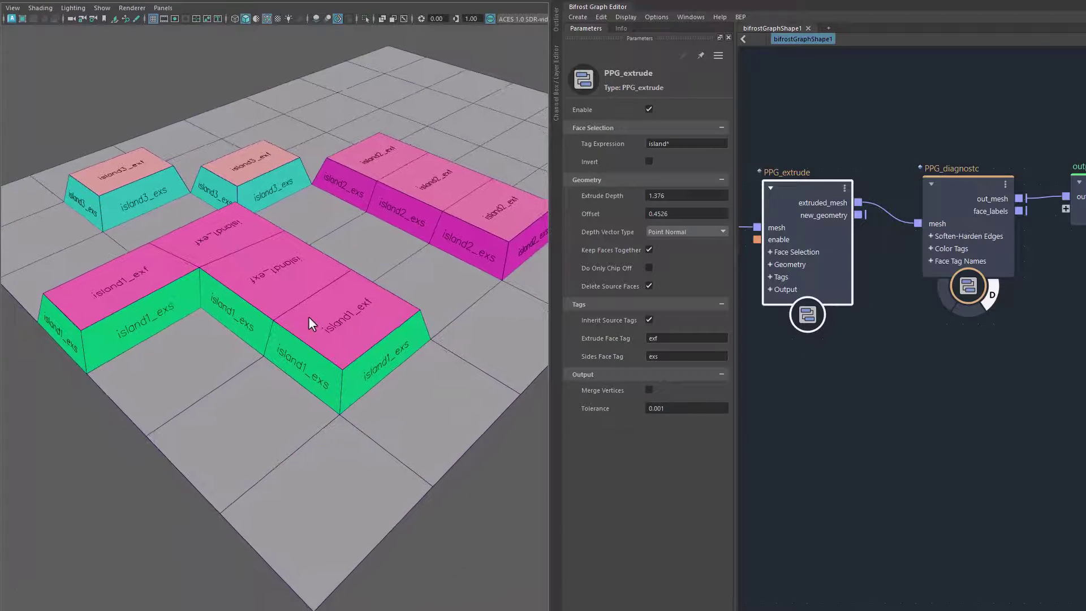
# - Try extruding flat faces only without side walls, keeping the original island faces beneath
pyautogui.click(649, 268)
pyautogui.moveTo(398, 409)
pyautogui.keyDown('alt'); pyautogui.mouseDown()
pyautogui.moveTo(384, 408)
pyautogui.moveTo(432, 368)
pyautogui.moveTo(414, 358)
pyautogui.moveTo(311, 370)
pyautogui.moveTo(435, 398)
pyautogui.mouseUp(); pyautogui.keyUp('alt')
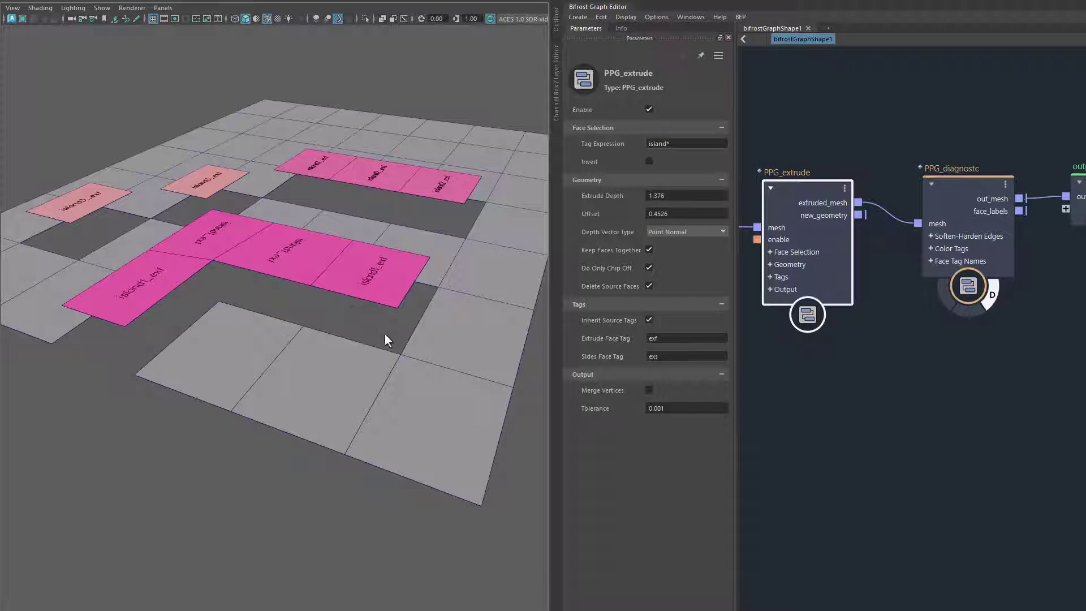
pyautogui.click(649, 285)
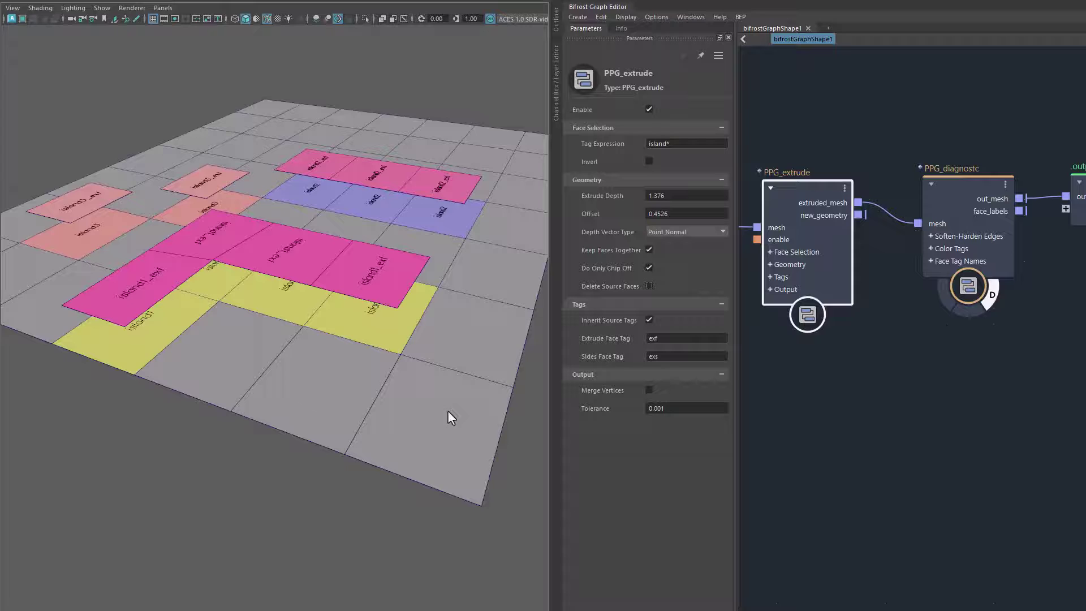
pyautogui.keyDown('alt'); pyautogui.moveTo(446, 409); pyautogui.dragTo(236, 423); pyautogui.keyUp('alt')
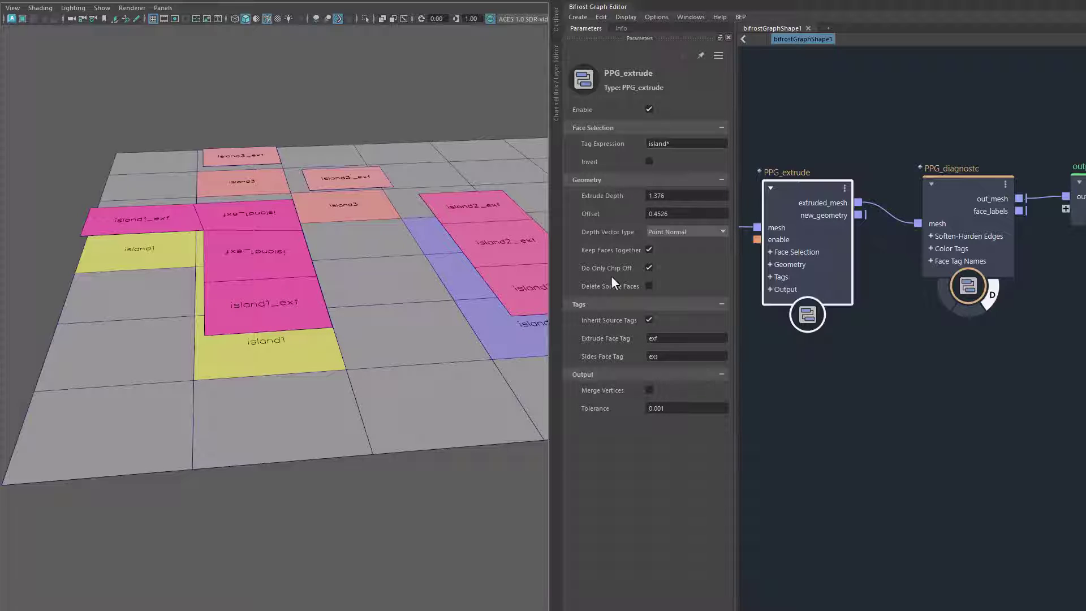
pyautogui.scroll(-3, 398, 328)
pyautogui.moveTo(397, 328)
pyautogui.keyDown('alt'); pyautogui.mouseDown()
pyautogui.moveTo(497, 382)
pyautogui.moveTo(364, 396)
pyautogui.mouseUp(); pyautogui.keyUp('alt')
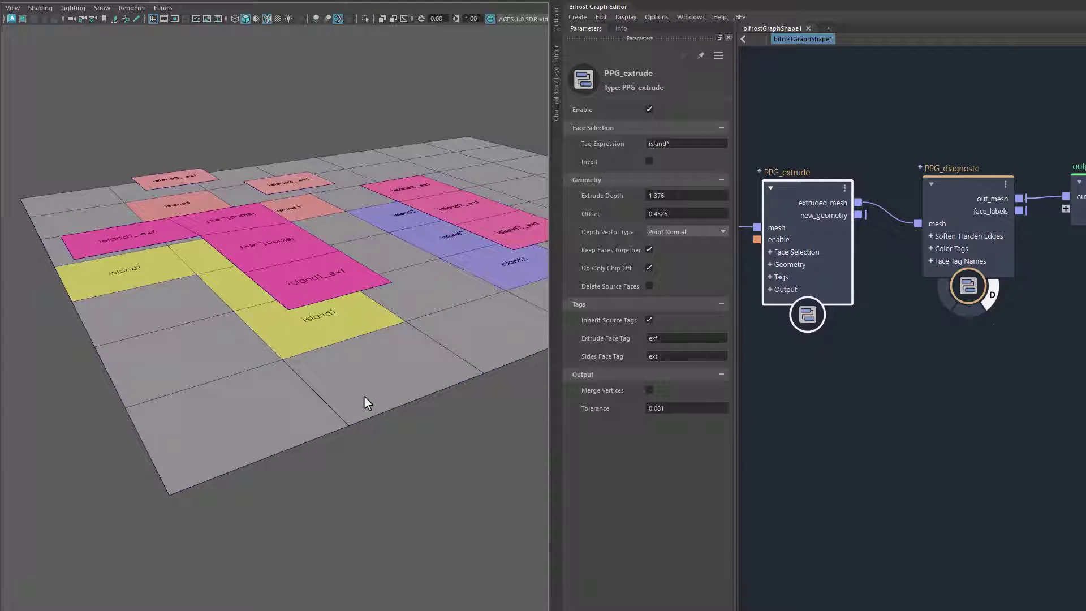
# - Restore the full extrusion with side walls and inspect the tapered blocks from all sides
pyautogui.click(650, 267)
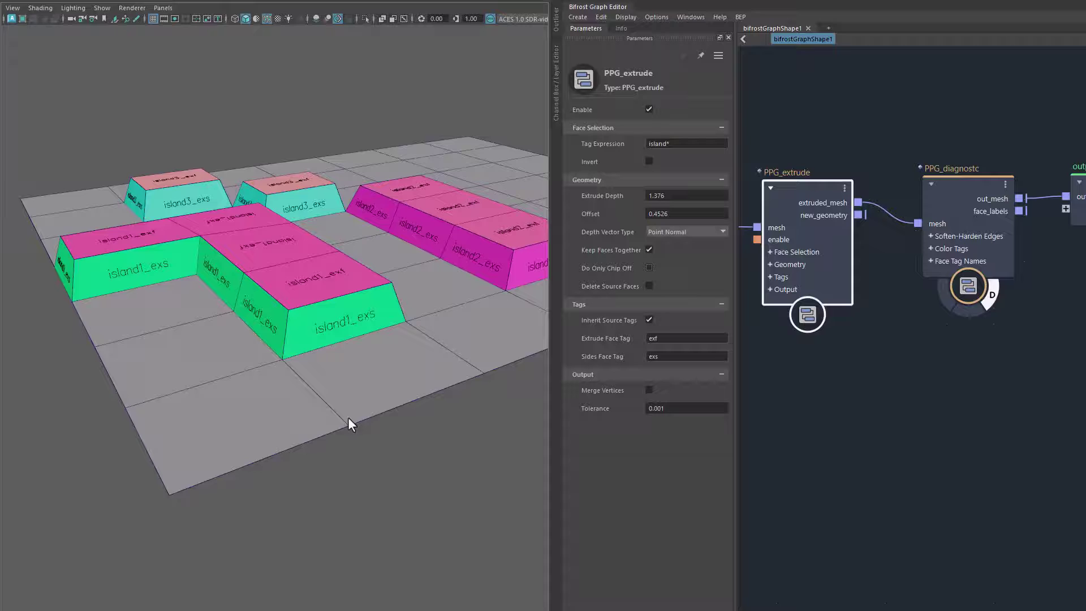
pyautogui.moveTo(328, 401)
pyautogui.keyDown('alt'); pyautogui.mouseDown()
pyautogui.moveTo(343, 312)
pyautogui.moveTo(343, 325)
pyautogui.mouseUp(); pyautogui.keyUp('alt')
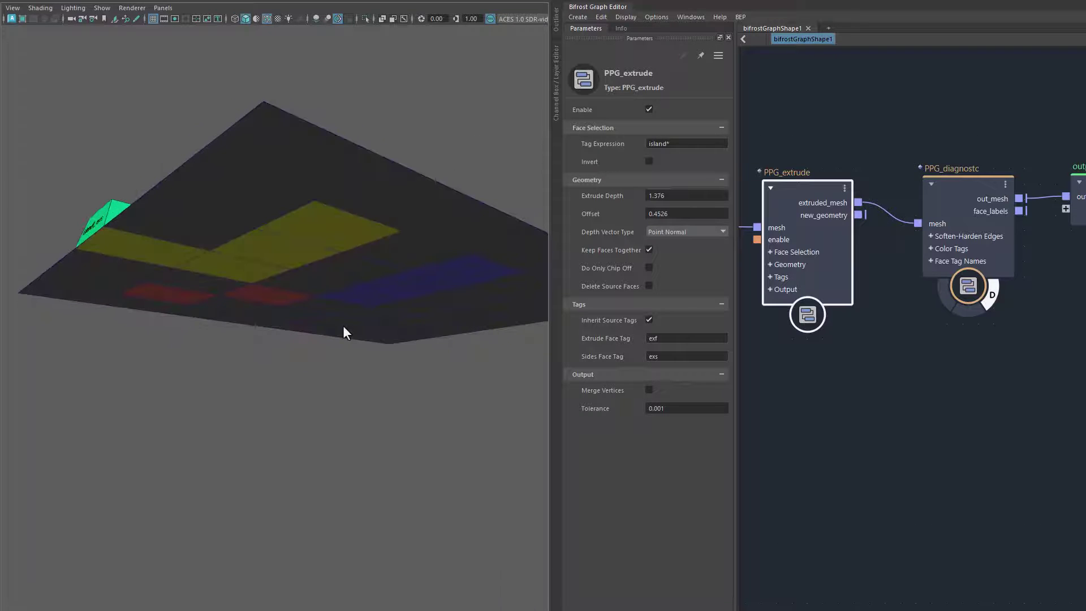
pyautogui.moveTo(285, 272)
pyautogui.keyDown('alt'); pyautogui.mouseDown()
pyautogui.moveTo(315, 324)
pyautogui.moveTo(528, 322)
pyautogui.mouseUp(); pyautogui.keyUp('alt')
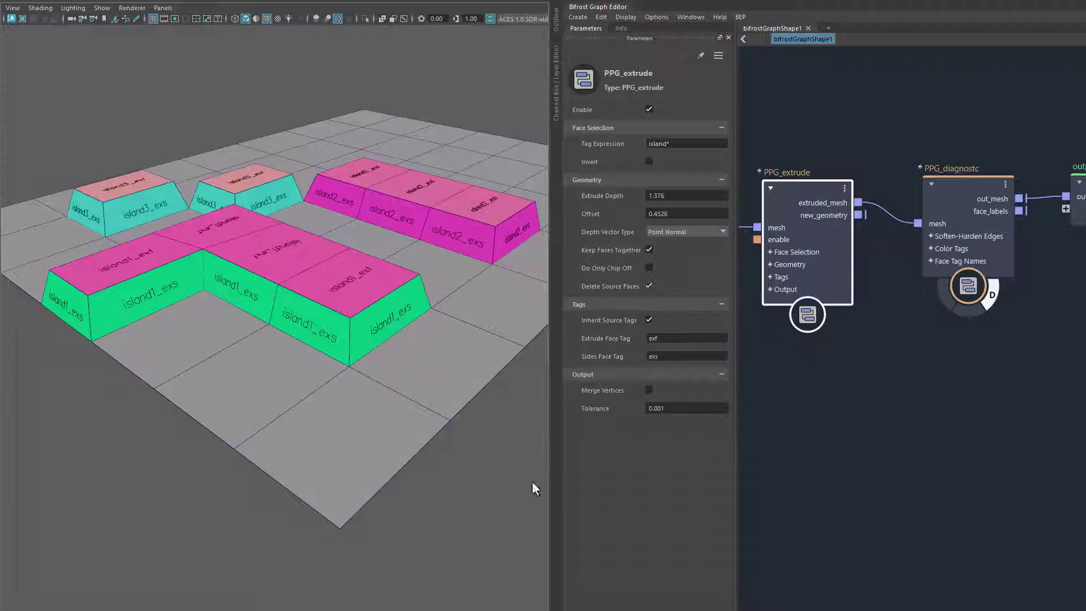
pyautogui.moveTo(430, 482)
pyautogui.keyDown('alt'); pyautogui.mouseDown()
pyautogui.moveTo(417, 391)
pyautogui.moveTo(372, 306)
pyautogui.moveTo(393, 368)
pyautogui.moveTo(398, 341)
pyautogui.moveTo(393, 407)
pyautogui.moveTo(383, 401)
pyautogui.mouseUp(); pyautogui.keyUp('alt')
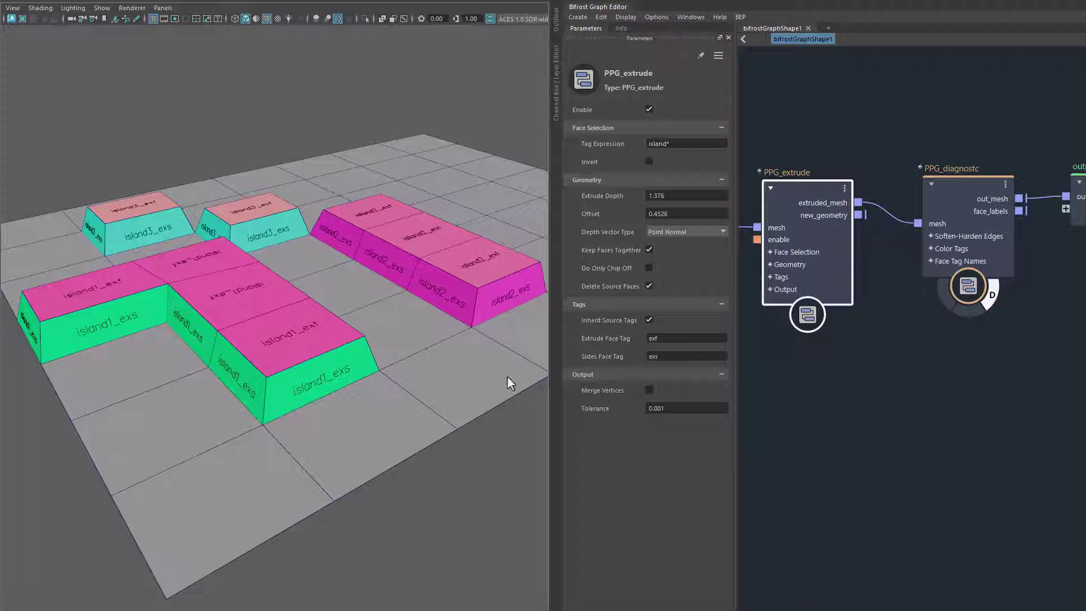
# - Orbit the viewport so the tower with its tower and xtest faces fills the view
pyautogui.moveTo(407, 407)
pyautogui.keyDown('alt'); pyautogui.mouseDown()
pyautogui.moveTo(255, 436)
pyautogui.moveTo(381, 436)
pyautogui.moveTo(389, 370)
pyautogui.moveTo(331, 399)
pyautogui.moveTo(311, 272)
pyautogui.mouseUp(); pyautogui.keyUp('alt')
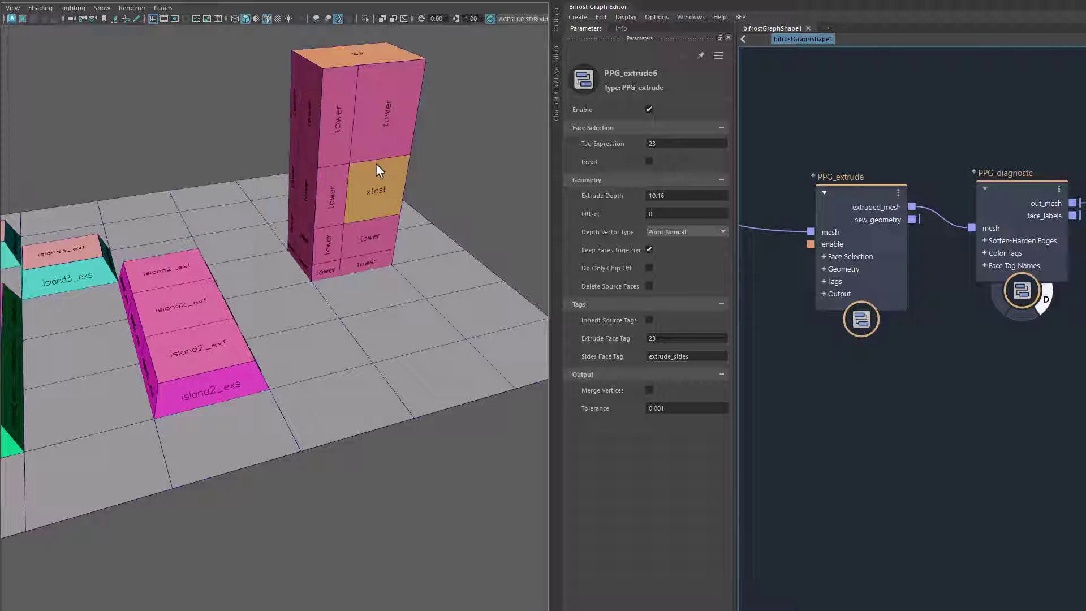
pyautogui.moveTo(382, 358)
pyautogui.keyDown('alt'); pyautogui.mouseDown()
pyautogui.moveTo(347, 308)
pyautogui.moveTo(373, 126)
pyautogui.mouseUp(); pyautogui.keyUp('alt')
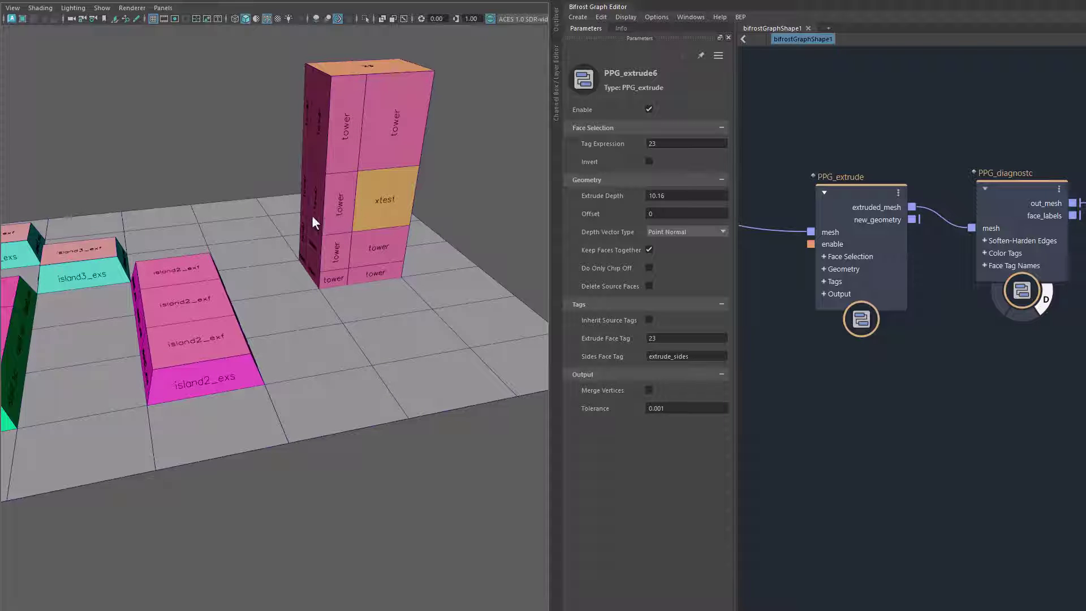
pyautogui.moveTo(479, 269)
pyautogui.keyDown('alt'); pyautogui.mouseDown()
pyautogui.moveTo(424, 315)
pyautogui.moveTo(281, 301)
pyautogui.moveTo(422, 332)
pyautogui.moveTo(329, 329)
pyautogui.moveTo(484, 341)
pyautogui.moveTo(471, 323)
pyautogui.moveTo(322, 271)
pyautogui.moveTo(365, 307)
pyautogui.moveTo(123, 302)
pyautogui.moveTo(357, 308)
pyautogui.moveTo(249, 271)
pyautogui.mouseUp(); pyautogui.keyUp('alt')
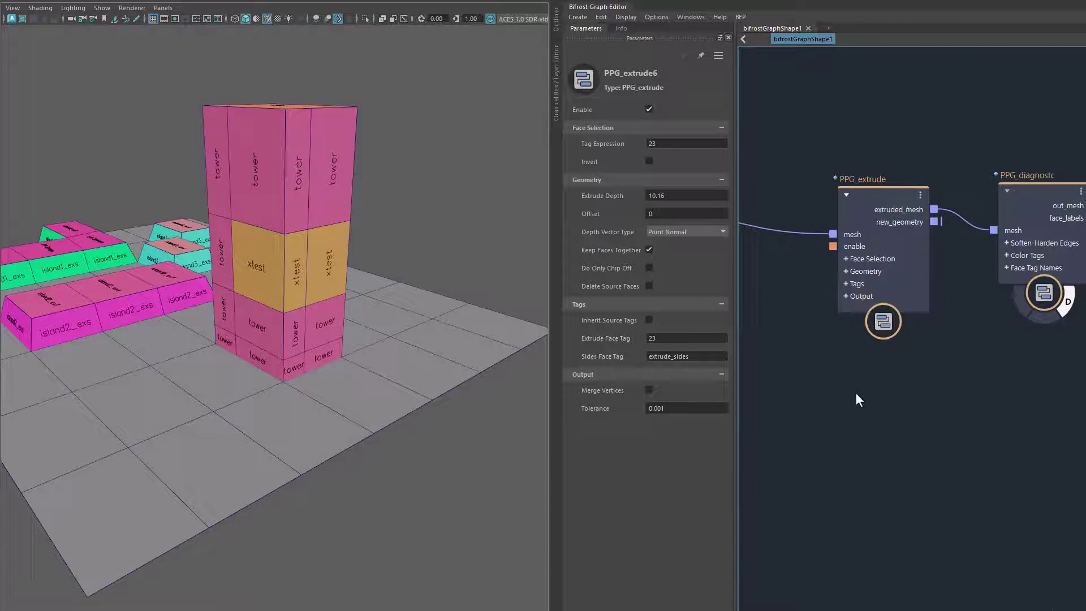
# - Enable PPG_extrude1 with tag expression xtest so the tower's xtest faces push out
pyautogui.click(822, 201)
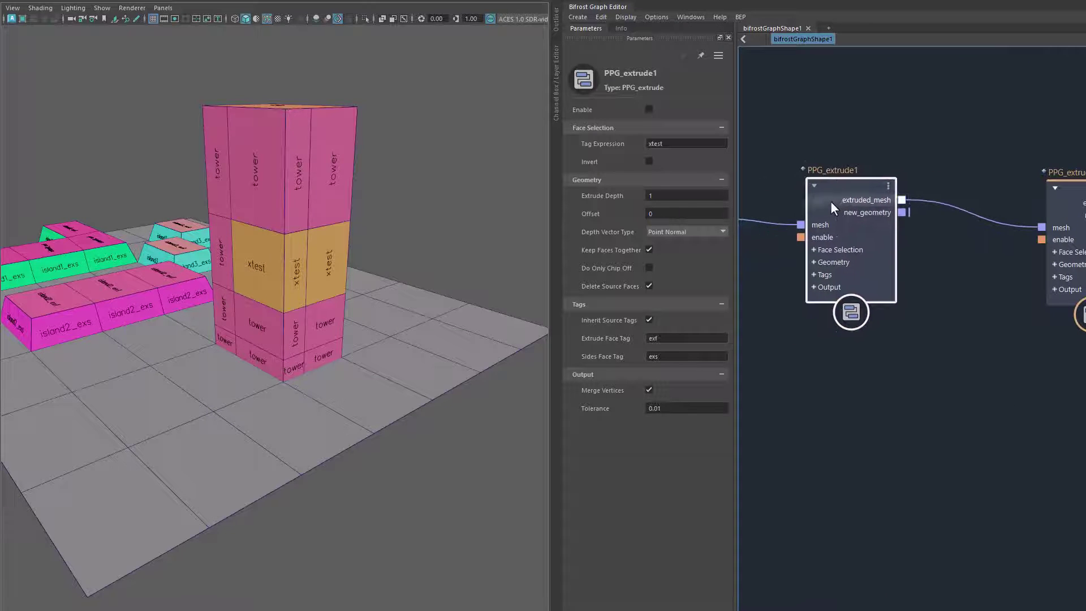
pyautogui.scroll(-1, 818, 356)
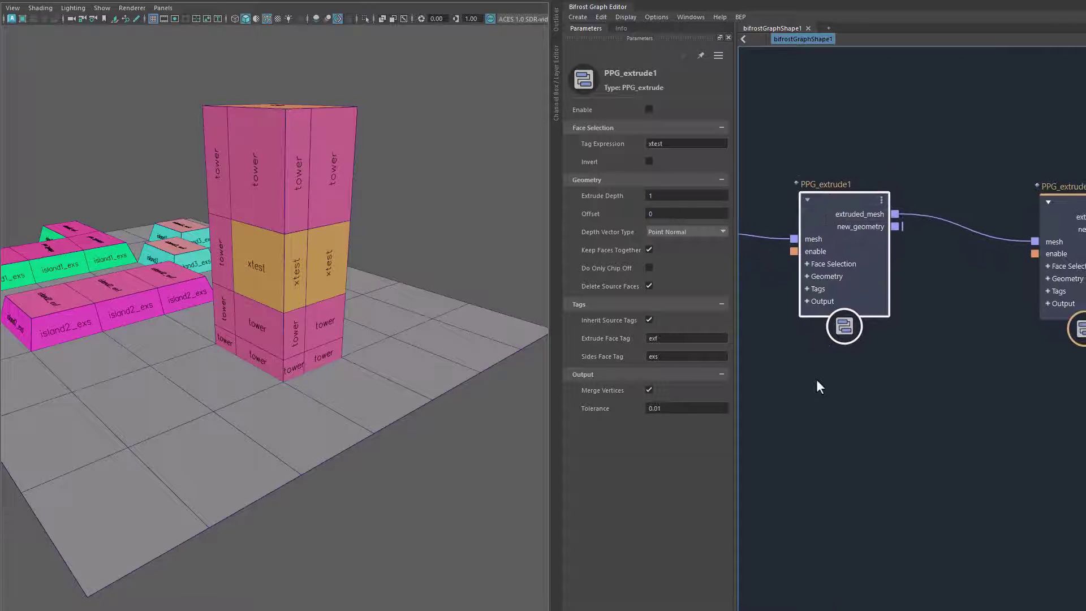
pyautogui.doubleClick(672, 142)
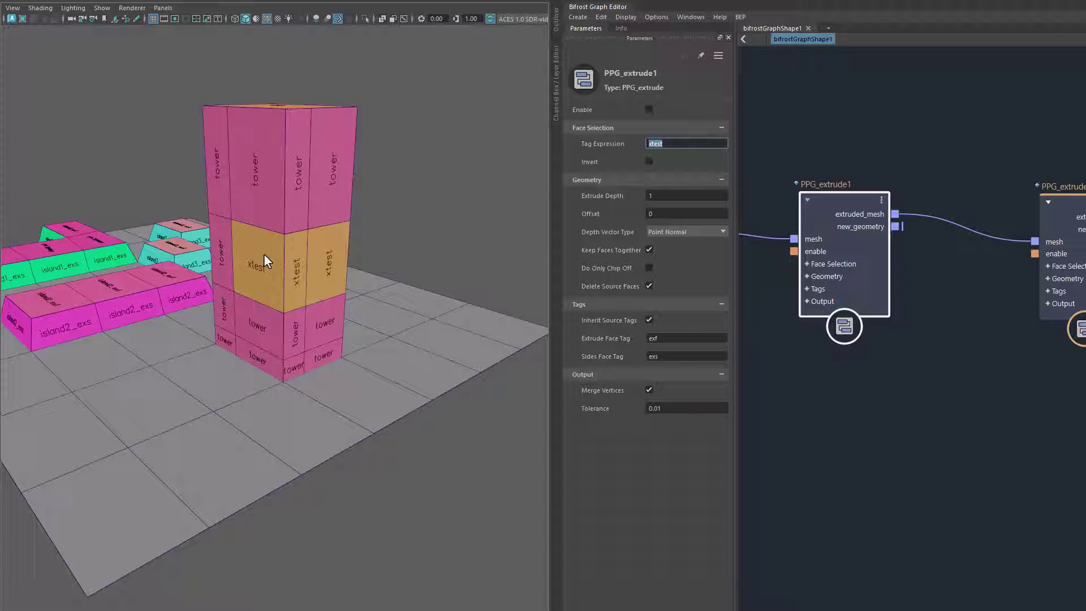
pyautogui.click(649, 111)
# - Inspect the tower's top and bring the PPG_sequence_cut nodes into view
pyautogui.moveTo(492, 383)
pyautogui.keyDown('alt'); pyautogui.mouseDown()
pyautogui.moveTo(420, 410)
pyautogui.moveTo(442, 430)
pyautogui.moveTo(377, 435)
pyautogui.moveTo(430, 411)
pyautogui.moveTo(411, 447)
pyautogui.moveTo(498, 414)
pyautogui.moveTo(418, 421)
pyautogui.mouseUp(); pyautogui.keyUp('alt')
pyautogui.scroll(3, 394, 440)
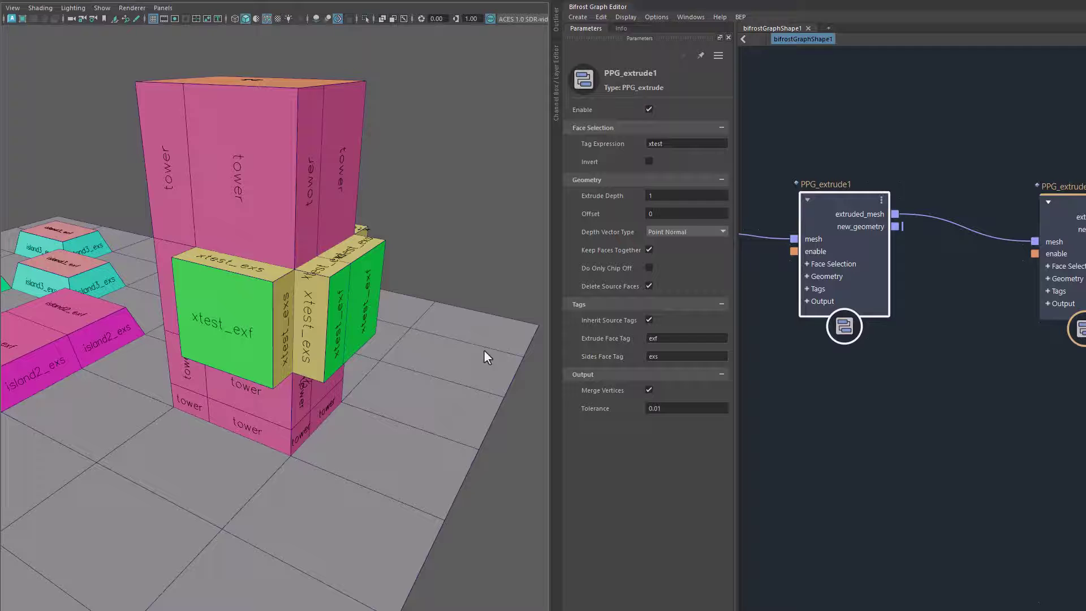
pyautogui.moveTo(411, 338)
pyautogui.keyDown('alt'); pyautogui.mouseDown()
pyautogui.moveTo(428, 360)
pyautogui.moveTo(313, 319)
pyautogui.mouseUp(); pyautogui.keyUp('alt')
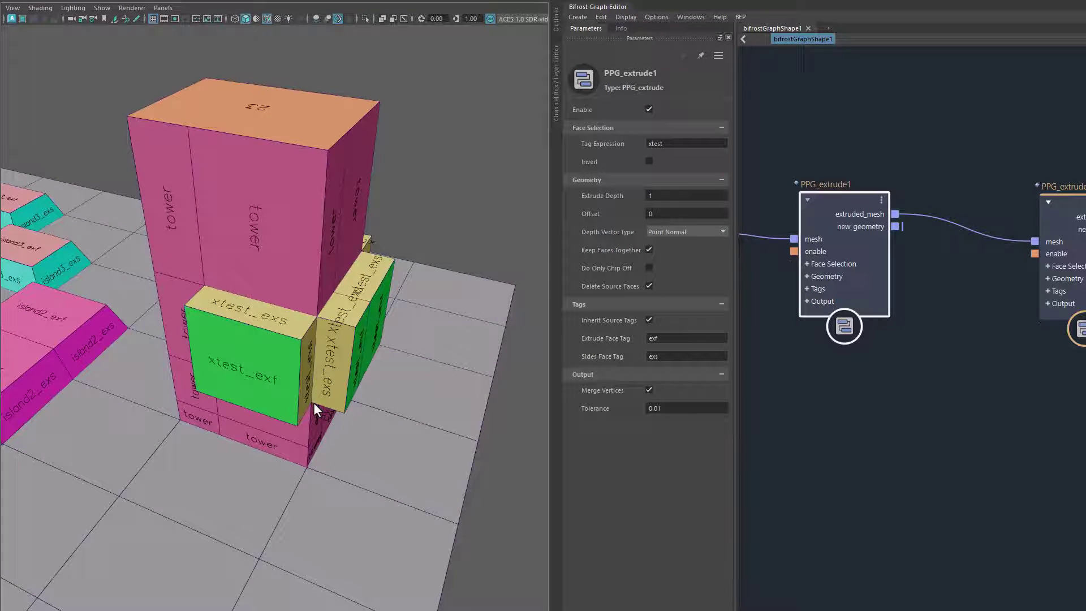
pyautogui.moveTo(797, 391)
pyautogui.keyDown('alt'); pyautogui.mouseDown(button='middle')
pyautogui.moveTo(939, 398)
pyautogui.moveTo(846, 418)
pyautogui.moveTo(890, 443)
pyautogui.moveTo(830, 413)
pyautogui.mouseUp(button='middle'); pyautogui.keyUp('alt')
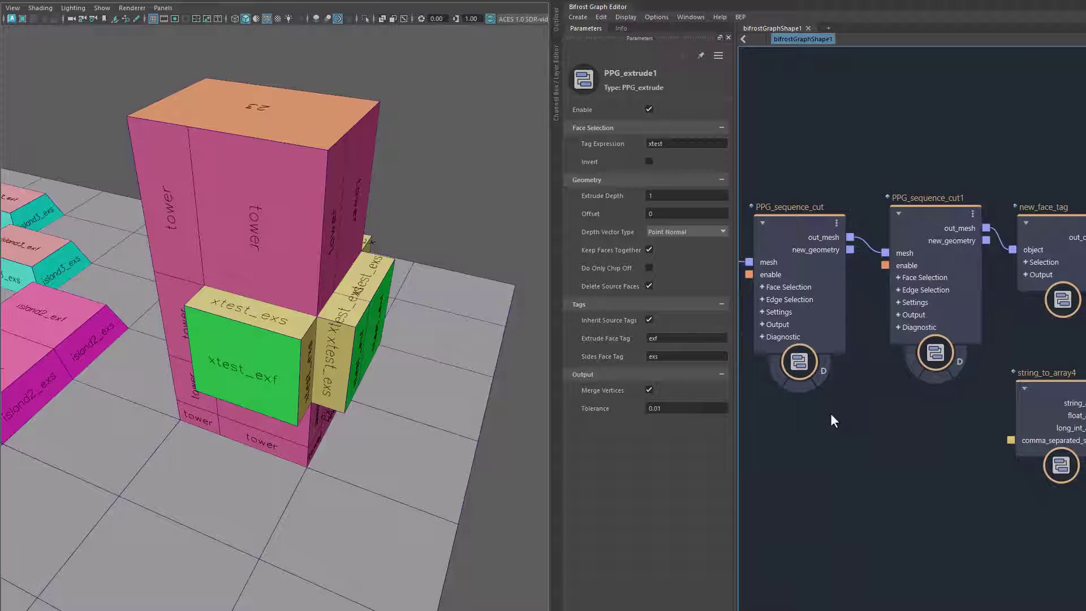
# - Select PPG_sequence_cut1 and view the tower's extruded block from a low frontal angle
pyautogui.click(925, 212)
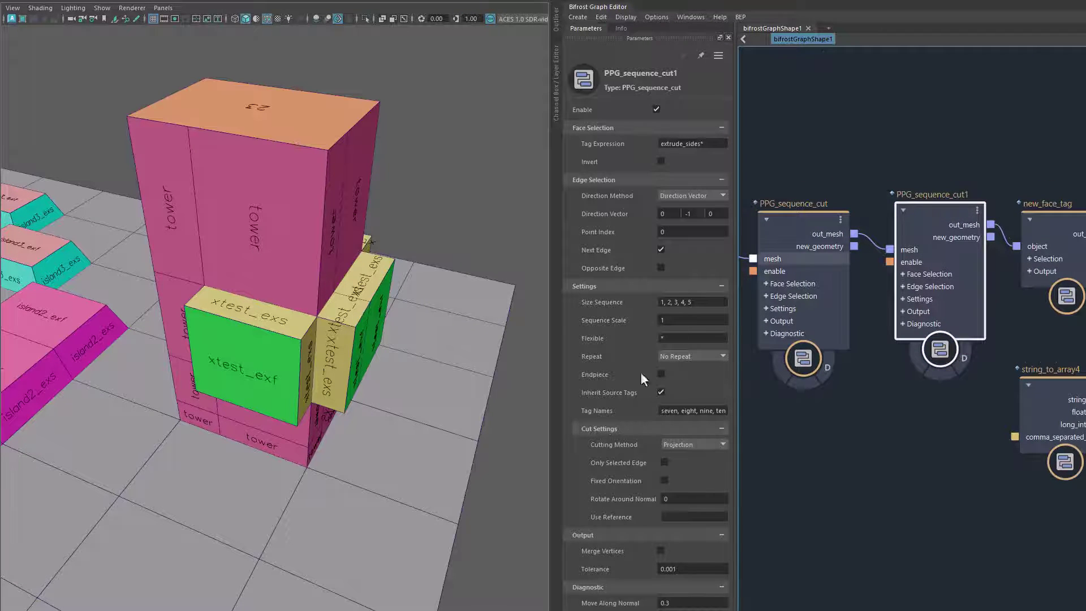
pyautogui.keyDown('alt'); pyautogui.moveTo(431, 427); pyautogui.dragTo(244, 204); pyautogui.keyUp('alt')
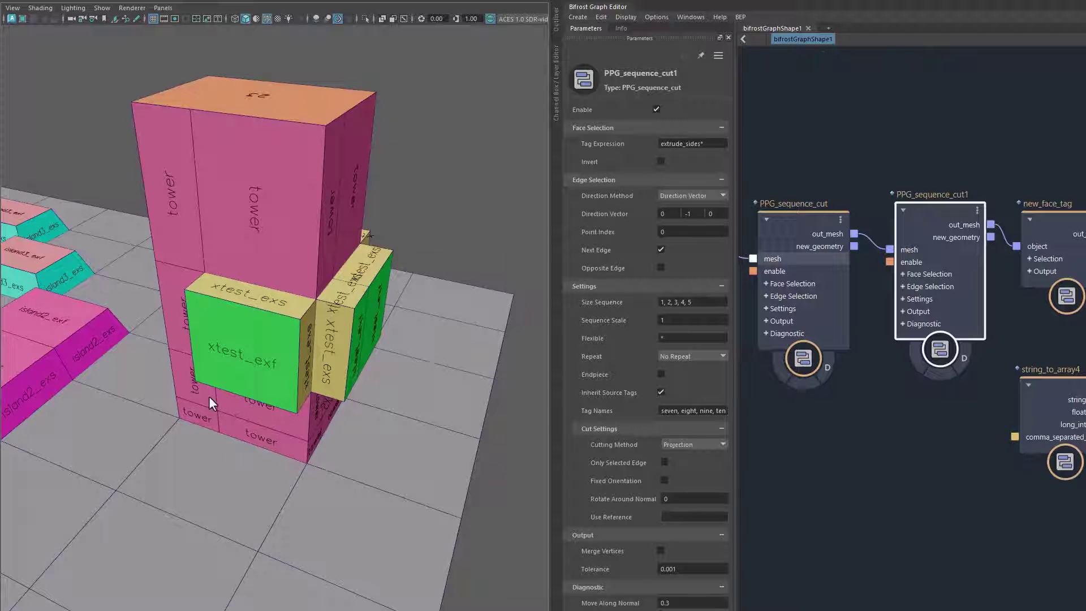
pyautogui.moveTo(313, 443)
pyautogui.keyDown('alt'); pyautogui.mouseDown()
pyautogui.moveTo(429, 432)
pyautogui.moveTo(230, 268)
pyautogui.mouseUp(); pyautogui.keyUp('alt')
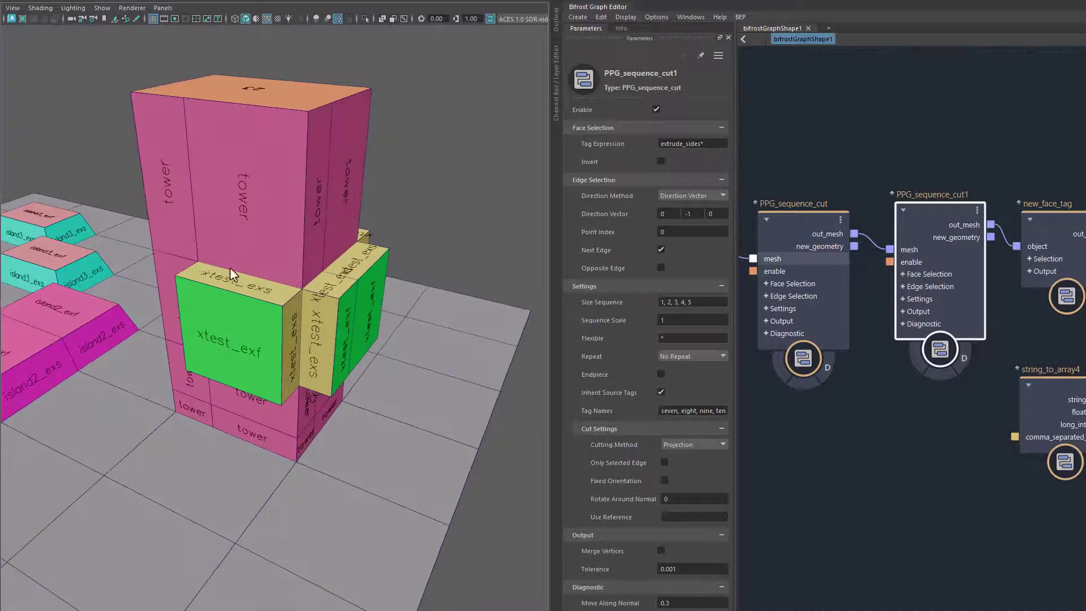
pyautogui.moveTo(295, 301)
pyautogui.keyDown('alt'); pyautogui.mouseDown()
pyautogui.moveTo(377, 429)
pyautogui.moveTo(330, 420)
pyautogui.moveTo(403, 420)
pyautogui.moveTo(411, 342)
pyautogui.mouseUp(); pyautogui.keyUp('alt')
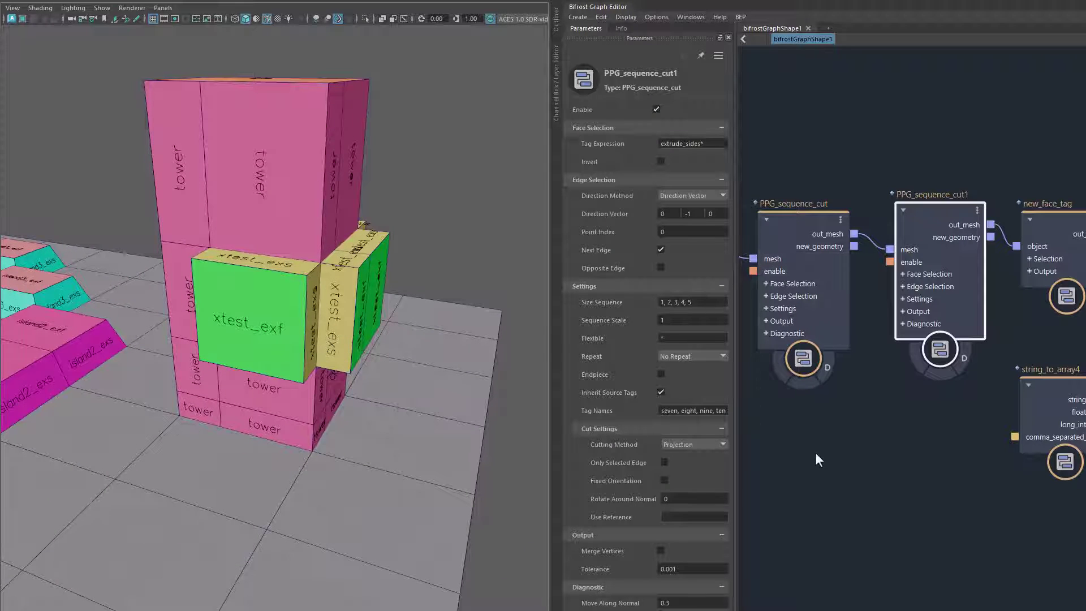
pyautogui.moveTo(815, 452)
pyautogui.keyDown('alt'); pyautogui.mouseDown(button='middle')
pyautogui.moveTo(882, 449)
pyautogui.moveTo(822, 451)
pyautogui.mouseUp(button='middle'); pyautogui.keyUp('alt')
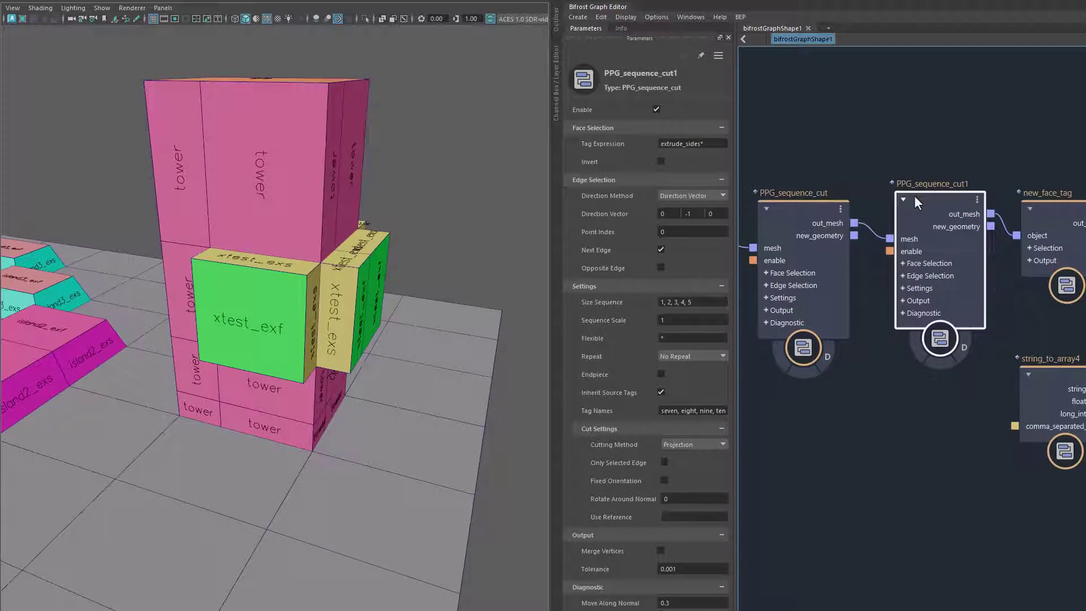
pyautogui.keyDown('alt'); pyautogui.moveTo(748, 453); pyautogui.dragTo(736, 444, button='middle'); pyautogui.keyUp('alt')
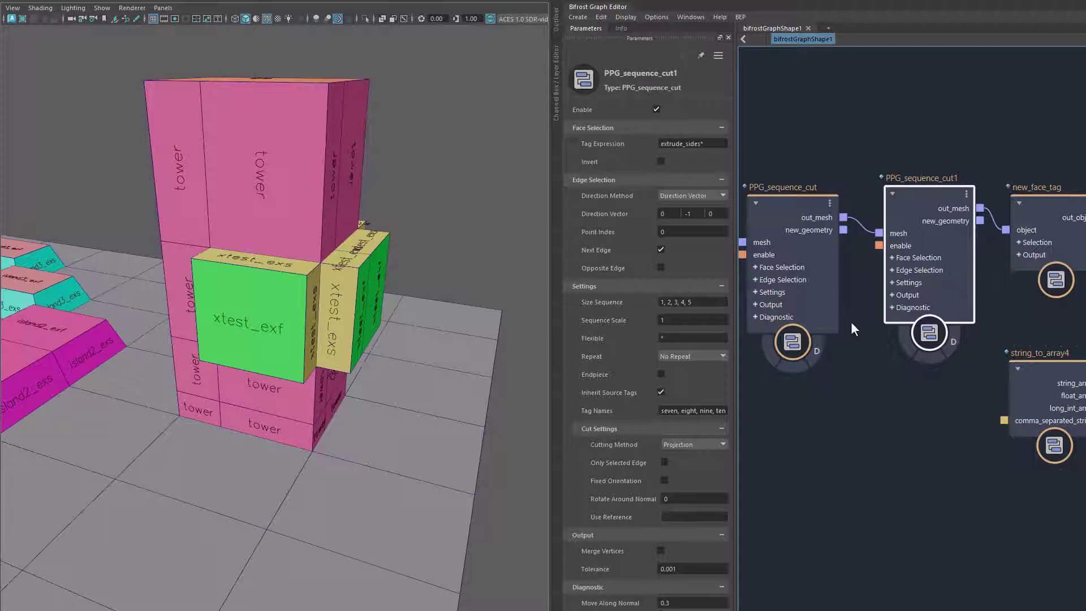
# - Check Merge Vertices on PPG_sequence_cut1 so the xtest block wraps the corner seamlessly
pyautogui.click(660, 550)
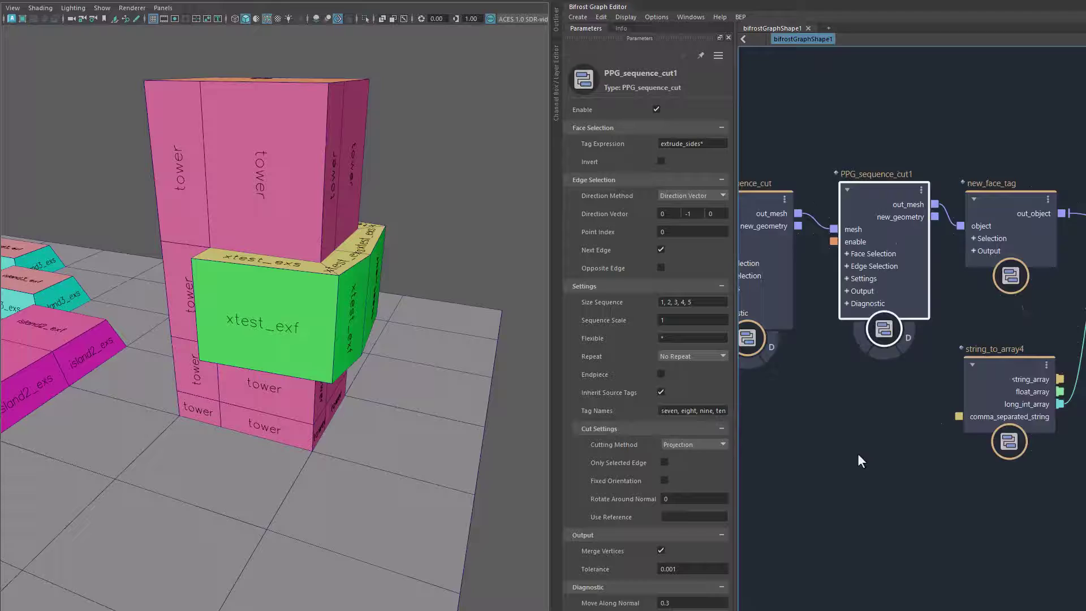
pyautogui.moveTo(945, 430); pyautogui.dragTo(863, 445, button='middle')
pyautogui.click(800, 189)
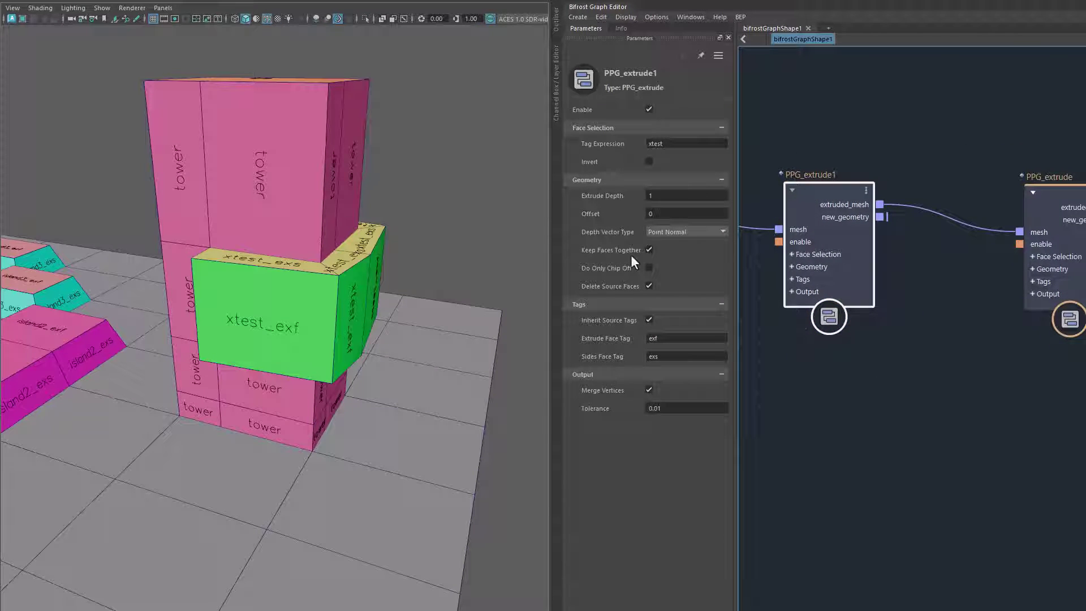
# - Inspect the joined xtest block on the tower with PPG_extrude1 selected
pyautogui.moveTo(432, 391)
pyautogui.keyDown('alt'); pyautogui.mouseDown()
pyautogui.moveTo(378, 409)
pyautogui.moveTo(316, 455)
pyautogui.moveTo(125, 443)
pyautogui.moveTo(343, 432)
pyautogui.moveTo(366, 281)
pyautogui.mouseUp(); pyautogui.keyUp('alt')
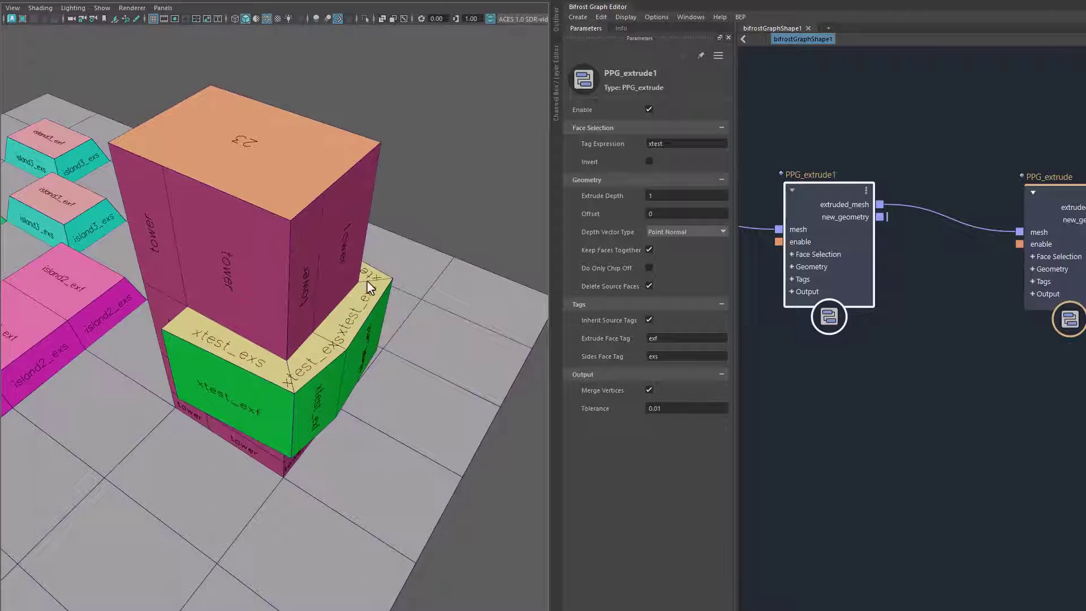
pyautogui.moveTo(232, 426)
pyautogui.keyDown('alt'); pyautogui.mouseDown()
pyautogui.moveTo(275, 469)
pyautogui.moveTo(308, 471)
pyautogui.moveTo(289, 476)
pyautogui.moveTo(229, 450)
pyautogui.moveTo(229, 439)
pyautogui.mouseUp(); pyautogui.keyUp('alt')
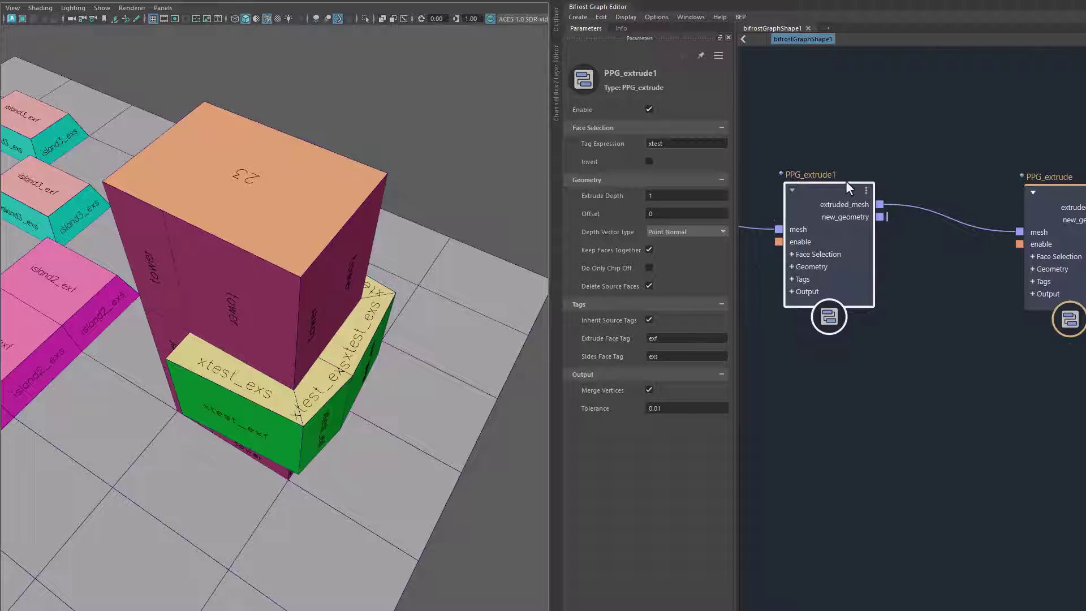
pyautogui.moveTo(819, 191)
pyautogui.mouseDown()
pyautogui.moveTo(830, 198)
pyautogui.moveTo(811, 190)
pyautogui.mouseUp()
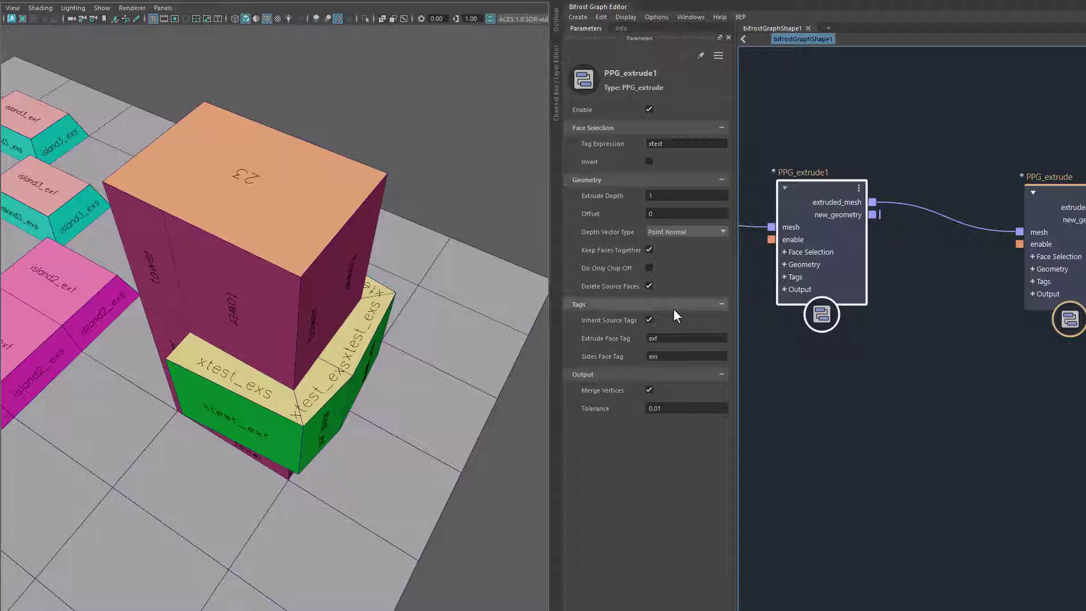
# - Set PPG_extrude1's Depth Vector Type to Thickness for an even corner depth
pyautogui.click(678, 230)
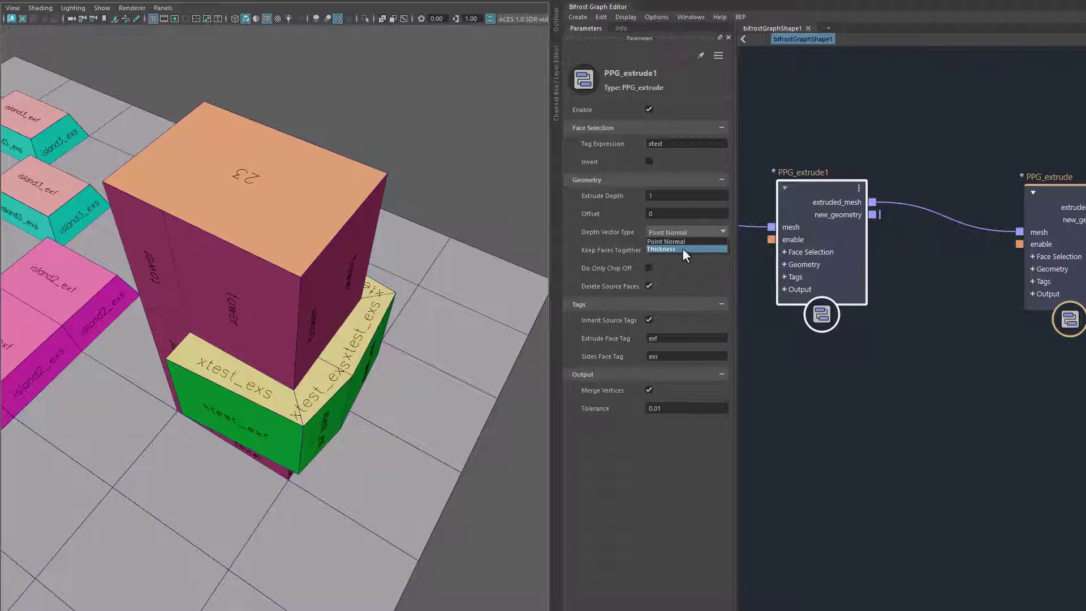
pyautogui.click(694, 248)
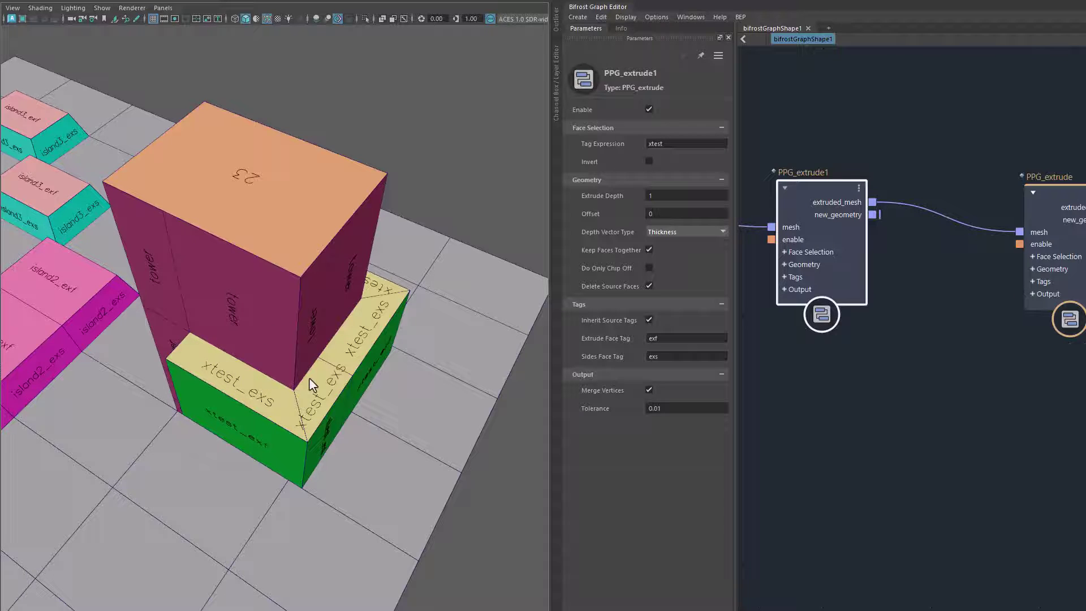
pyautogui.moveTo(345, 392)
pyautogui.keyDown('alt'); pyautogui.mouseDown()
pyautogui.moveTo(240, 387)
pyautogui.moveTo(275, 411)
pyautogui.moveTo(186, 411)
pyautogui.moveTo(343, 405)
pyautogui.moveTo(239, 392)
pyautogui.moveTo(381, 386)
pyautogui.moveTo(304, 359)
pyautogui.moveTo(323, 374)
pyautogui.mouseUp(); pyautogui.keyUp('alt')
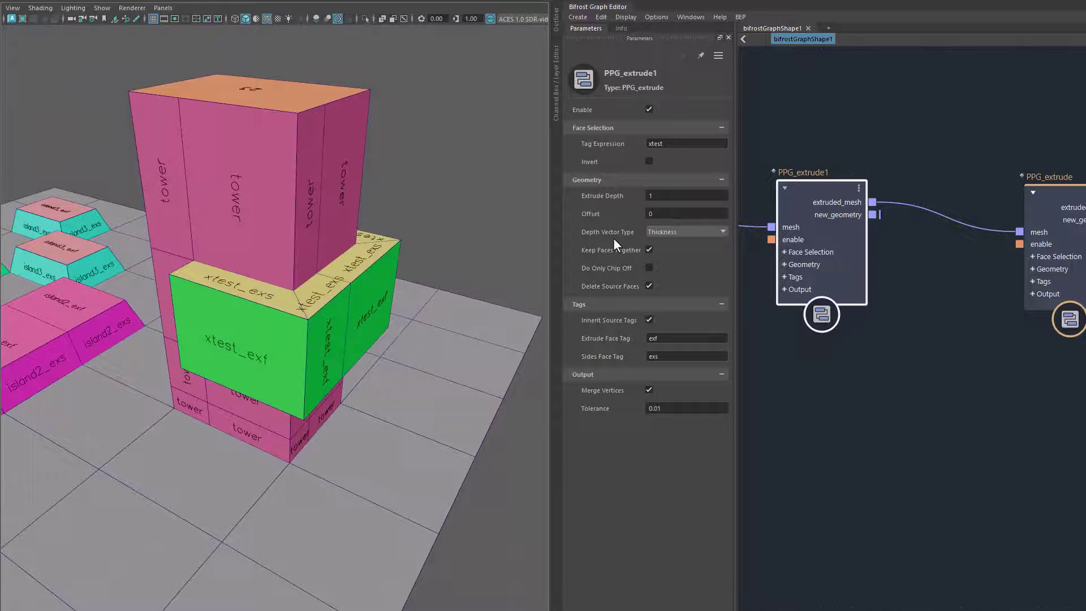
# - Raise the PPG_extrude1 Offset from 0 to 0.8904, beveling the xtest block
pyautogui.moveTo(605, 213); pyautogui.dragTo(965, 221)
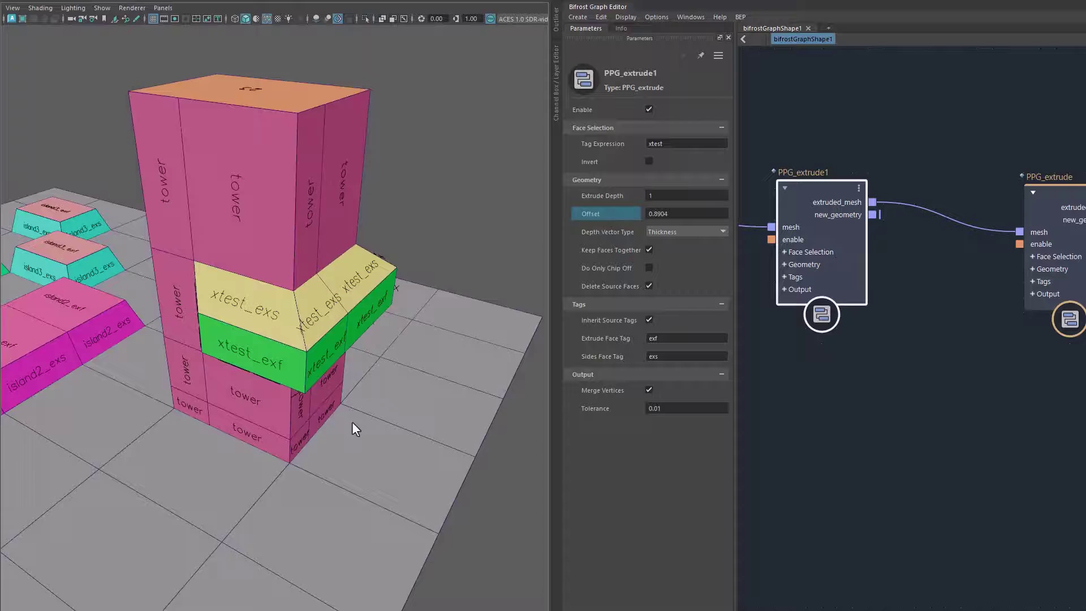
pyautogui.moveTo(351, 422)
pyautogui.keyDown('alt'); pyautogui.mouseDown()
pyautogui.moveTo(435, 384)
pyautogui.moveTo(455, 359)
pyautogui.moveTo(178, 376)
pyautogui.moveTo(392, 359)
pyautogui.moveTo(374, 363)
pyautogui.mouseUp(); pyautogui.keyUp('alt')
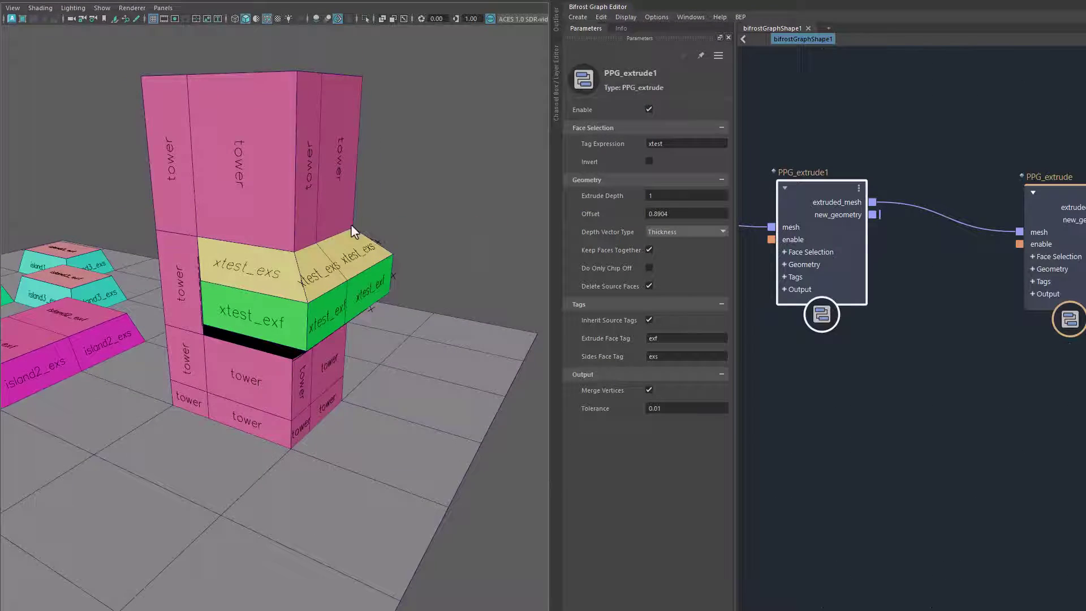
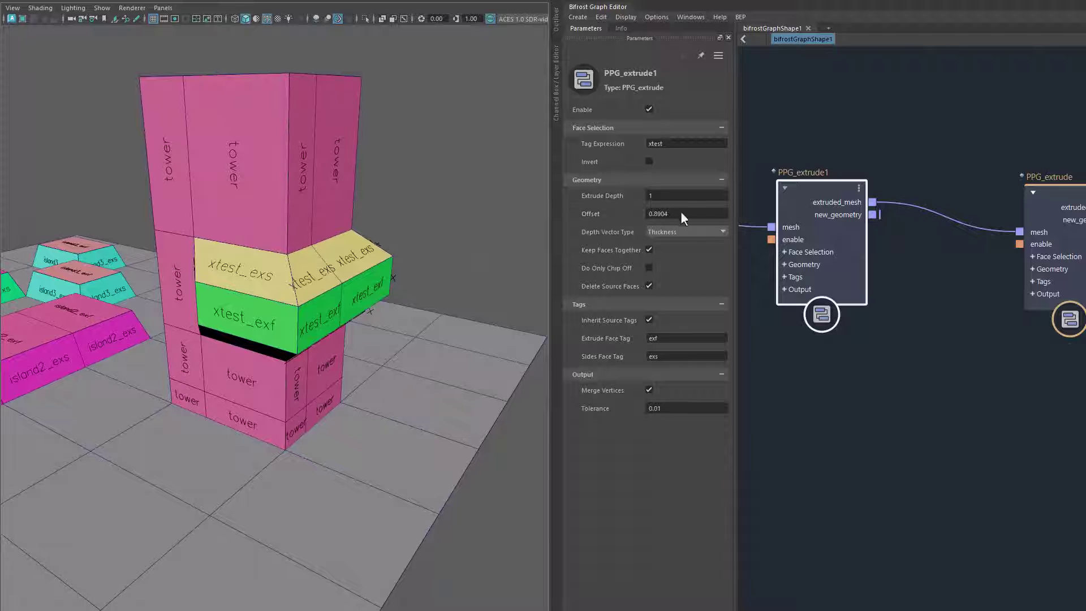
# - Zero the extrusion Offset value on PPG_extrude1
pyautogui.click(679, 210)
pyautogui.keyDown('alt'); pyautogui.moveTo(454, 405); pyautogui.dragTo(317, 280); pyautogui.keyUp('alt')
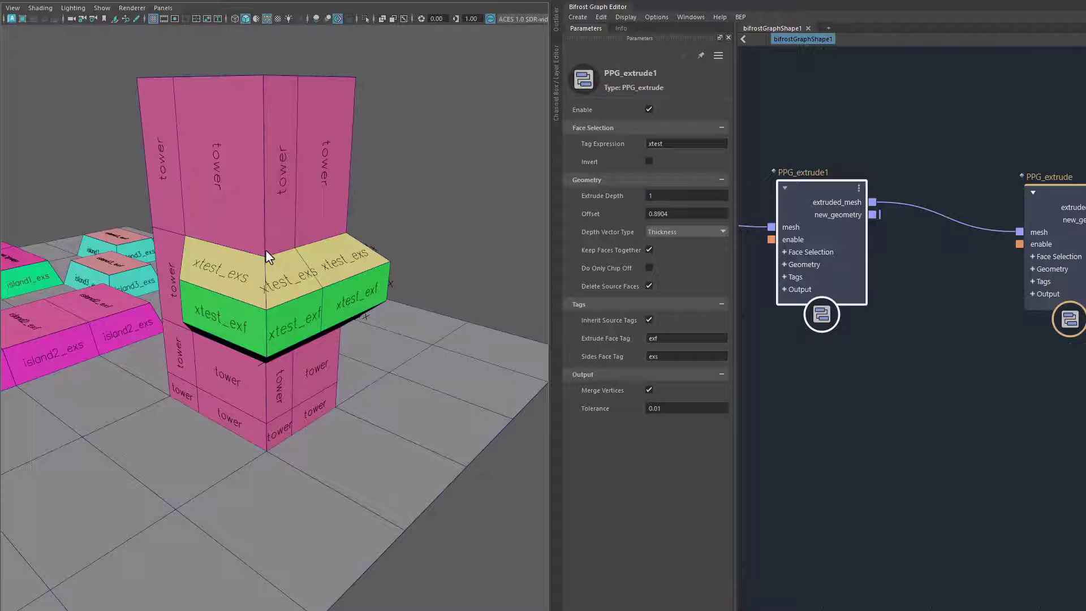
pyautogui.moveTo(265, 249)
pyautogui.keyDown('alt'); pyautogui.mouseDown()
pyautogui.moveTo(446, 370)
pyautogui.moveTo(375, 363)
pyautogui.moveTo(460, 364)
pyautogui.mouseUp(); pyautogui.keyUp('alt')
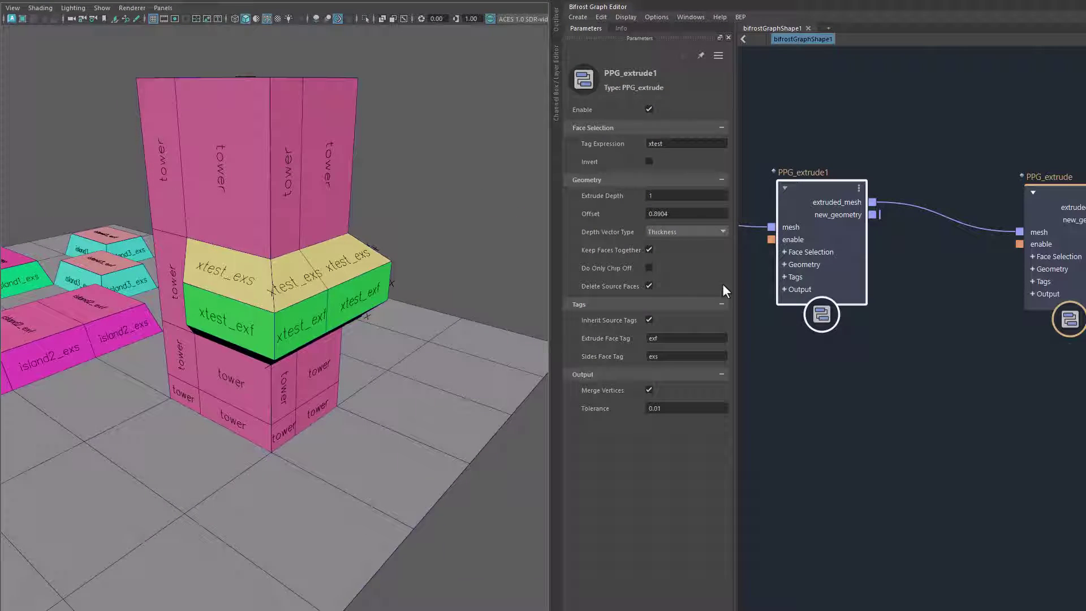
pyautogui.doubleClick(695, 213)
pyautogui.write('0')
pyautogui.press('Return')
# - Drag the Extrude Depth negative to about -1.159, sinking the green xtest faces into the tower
pyautogui.moveTo(369, 413)
pyautogui.keyDown('alt'); pyautogui.mouseDown()
pyautogui.moveTo(119, 427)
pyautogui.moveTo(389, 425)
pyautogui.moveTo(575, 264)
pyautogui.mouseUp(); pyautogui.keyUp('alt')
pyautogui.moveTo(607, 194)
pyautogui.mouseDown()
pyautogui.moveTo(145, 225)
pyautogui.moveTo(77, 266)
pyautogui.mouseUp()
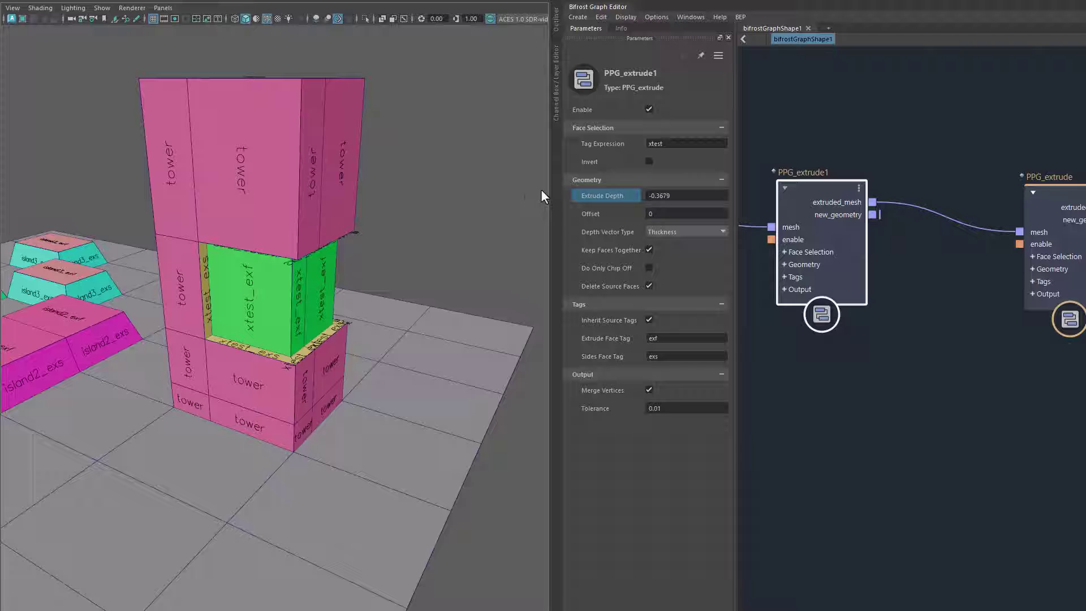
pyautogui.moveTo(611, 195)
pyautogui.mouseDown()
pyautogui.moveTo(474, 202)
pyautogui.moveTo(552, 211)
pyautogui.mouseUp()
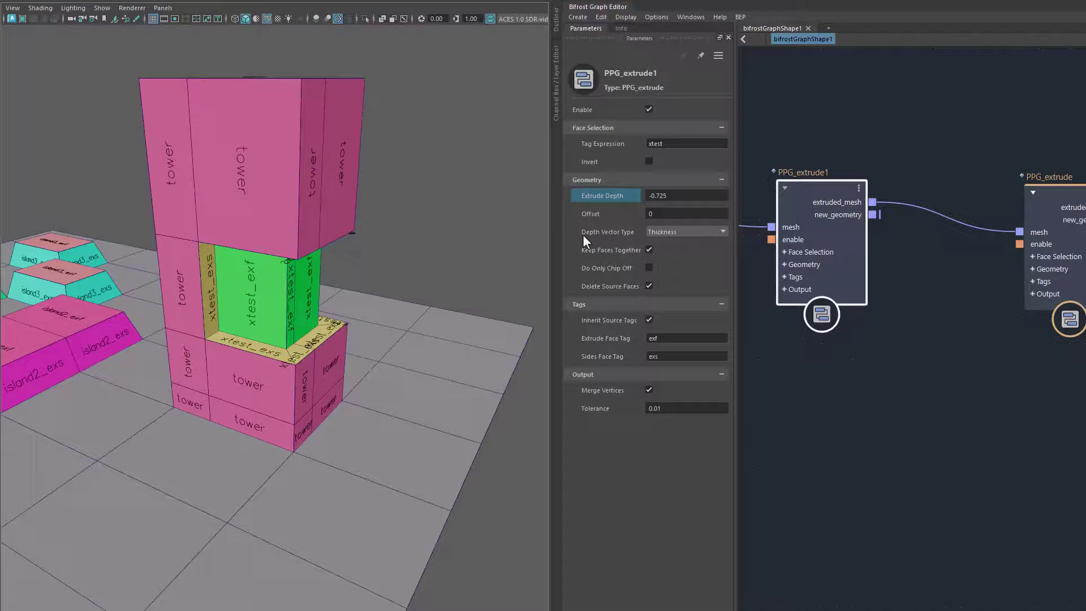
pyautogui.keyDown('alt'); pyautogui.moveTo(407, 374); pyautogui.dragTo(346, 379); pyautogui.keyUp('alt')
pyautogui.keyDown('alt'); pyautogui.moveTo(346, 379); pyautogui.dragTo(487, 391, button='right'); pyautogui.keyUp('alt')
pyautogui.keyDown('alt'); pyautogui.moveTo(486, 390); pyautogui.dragTo(403, 399); pyautogui.keyUp('alt')
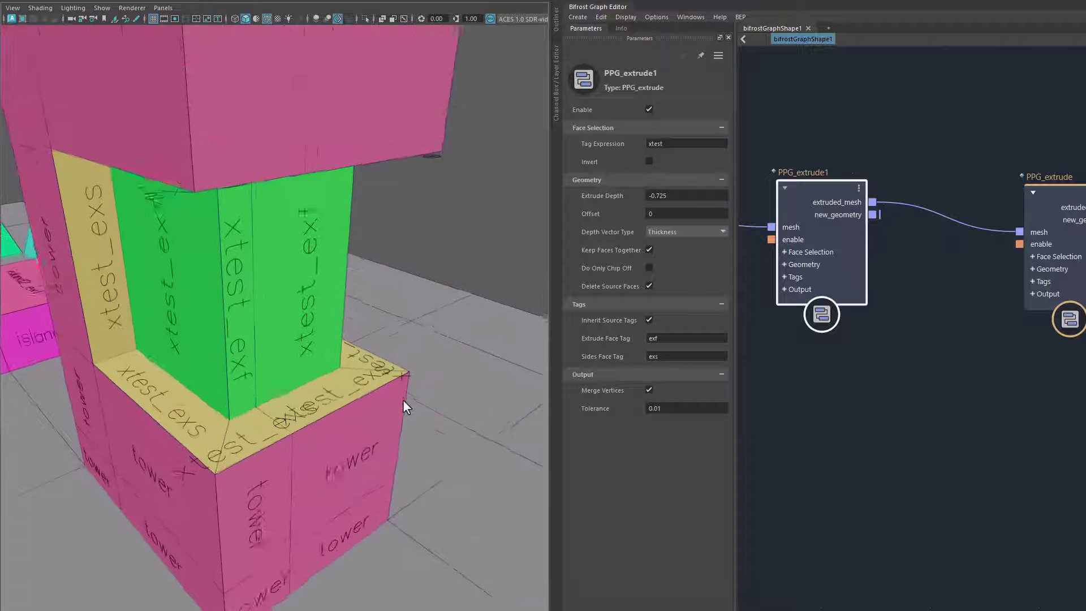
pyautogui.scroll(1, 403, 399)
pyautogui.scroll(2, 407, 416)
pyautogui.scroll(1, 420, 416)
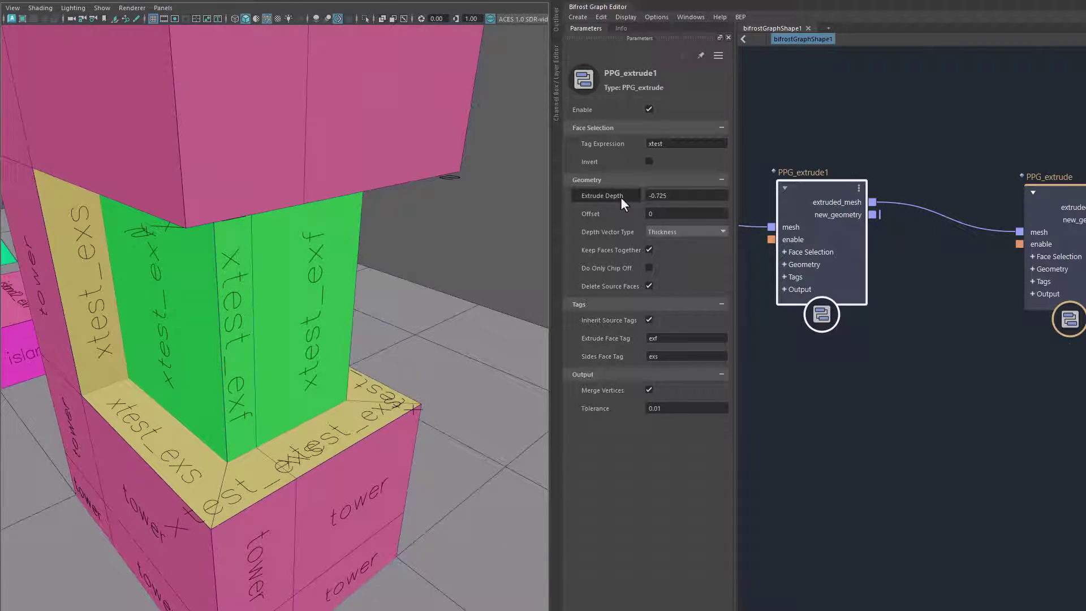
pyautogui.moveTo(623, 196)
pyautogui.mouseDown()
pyautogui.moveTo(555, 194)
pyautogui.moveTo(284, 345)
pyautogui.moveTo(253, 311)
pyautogui.moveTo(607, 228)
pyautogui.moveTo(612, 195)
pyautogui.moveTo(592, 196)
pyautogui.mouseUp()
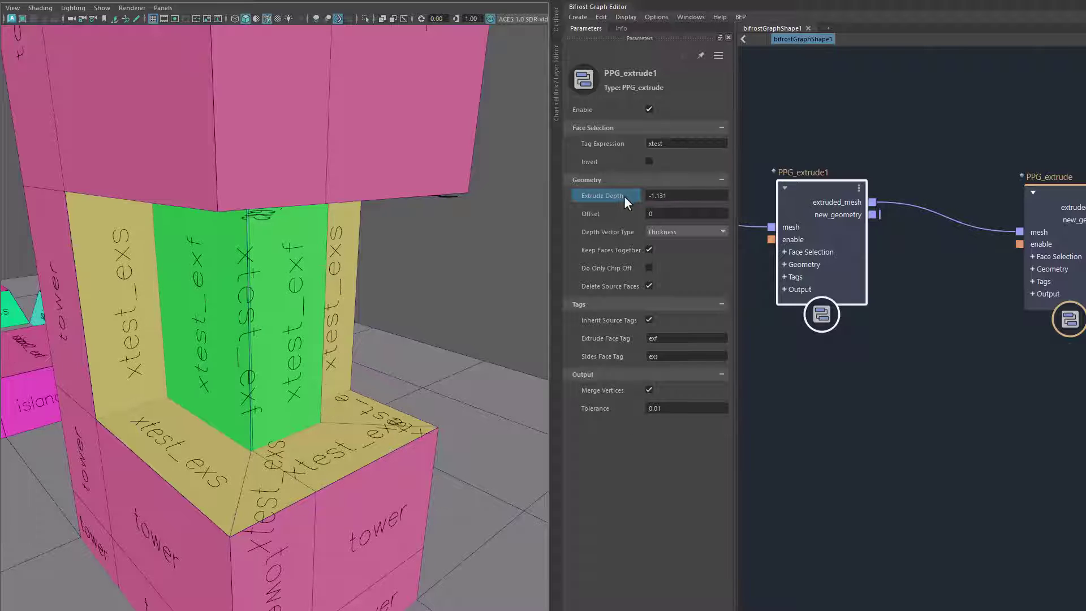
pyautogui.moveTo(624, 196); pyautogui.dragTo(621, 195)
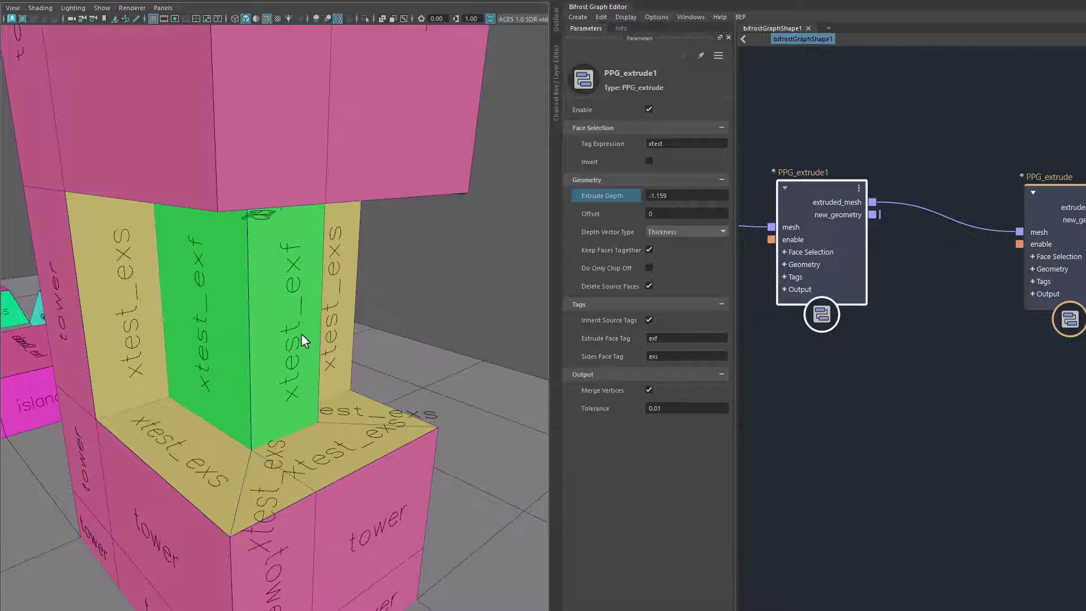
pyautogui.keyDown('alt'); pyautogui.moveTo(295, 382); pyautogui.dragTo(330, 377); pyautogui.keyUp('alt')
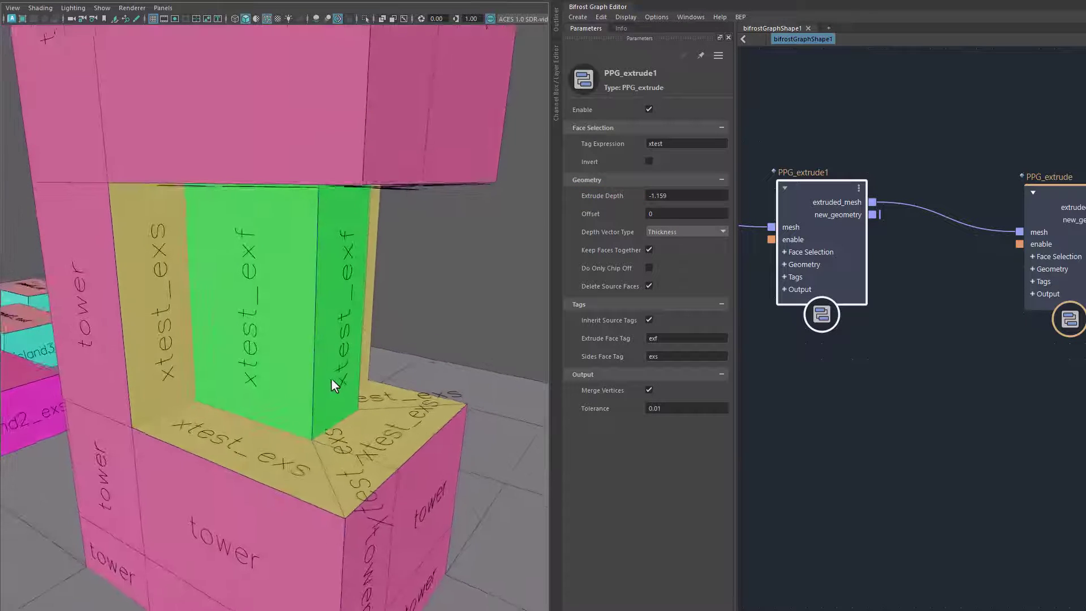
pyautogui.click(649, 391)
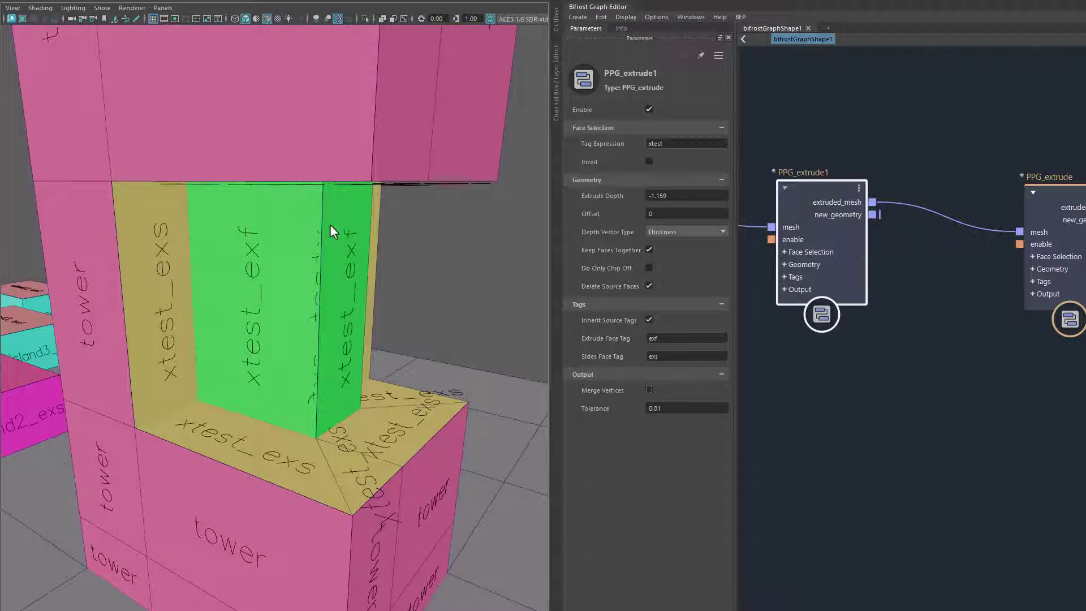
pyautogui.moveTo(336, 354)
pyautogui.keyDown('alt'); pyautogui.mouseDown()
pyautogui.moveTo(390, 403)
pyautogui.moveTo(327, 413)
pyautogui.moveTo(381, 423)
pyautogui.moveTo(445, 403)
pyautogui.mouseUp(); pyautogui.keyUp('alt')
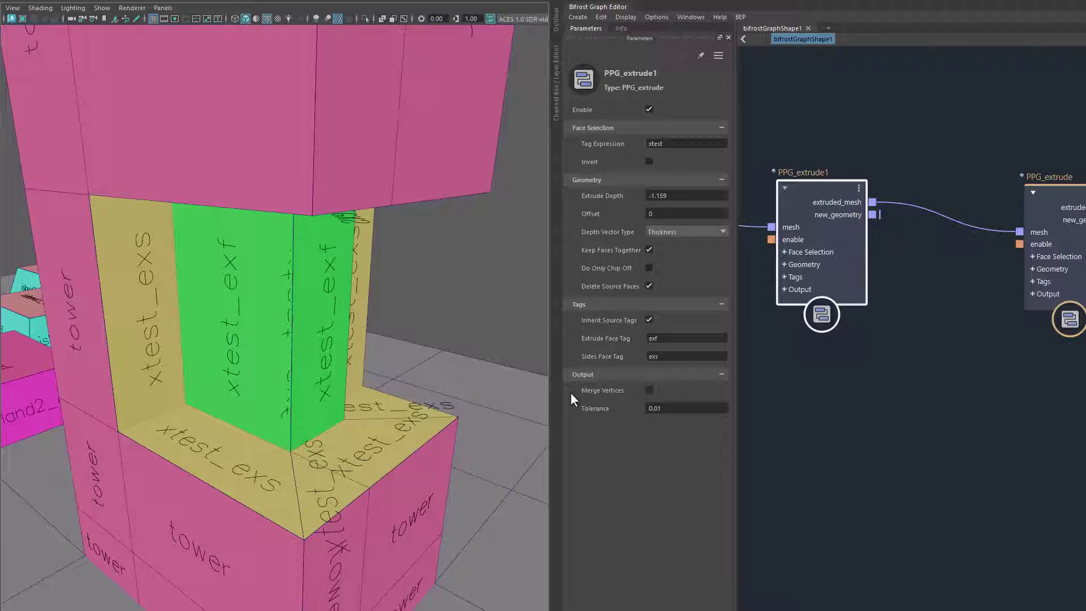
pyautogui.click(649, 390)
pyautogui.moveTo(428, 457)
pyautogui.keyDown('alt'); pyautogui.mouseDown()
pyautogui.moveTo(332, 447)
pyautogui.moveTo(418, 444)
pyautogui.moveTo(445, 411)
pyautogui.moveTo(444, 455)
pyautogui.moveTo(371, 425)
pyautogui.moveTo(315, 450)
pyautogui.moveTo(186, 459)
pyautogui.moveTo(365, 438)
pyautogui.mouseUp(); pyautogui.keyUp('alt')
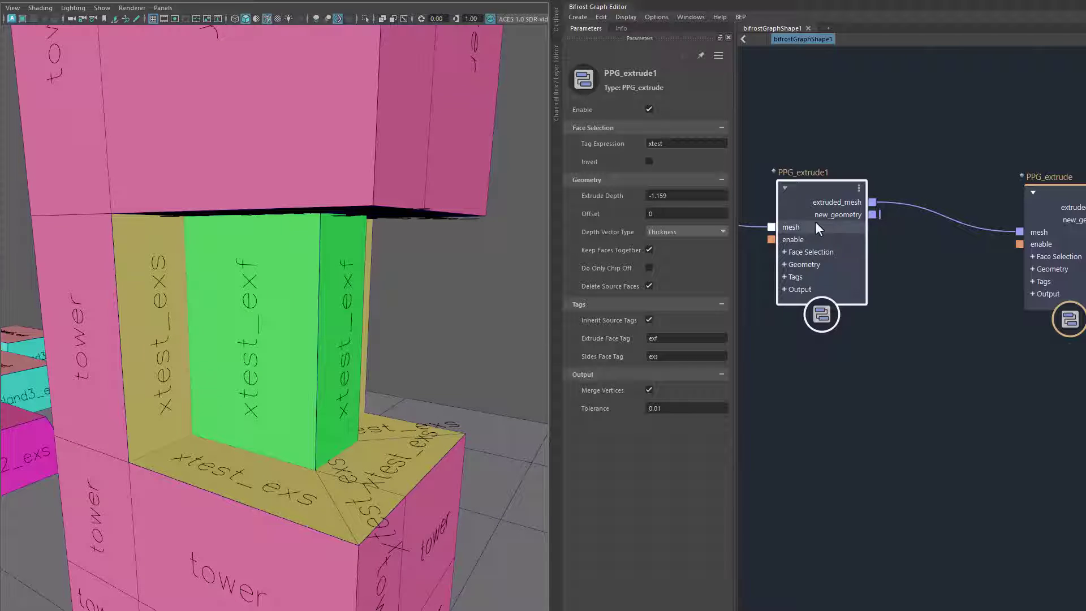
# - Disable PPG_extrude1's tower extrusion and pull the viewport back over the extruded island blocks
pyautogui.click(648, 109)
pyautogui.keyDown('alt'); pyautogui.moveTo(437, 371); pyautogui.dragTo(270, 371, button='right'); pyautogui.keyUp('alt')
pyautogui.moveTo(269, 371)
pyautogui.keyDown('alt'); pyautogui.mouseDown()
pyautogui.moveTo(377, 428)
pyautogui.moveTo(257, 427)
pyautogui.moveTo(340, 446)
pyautogui.moveTo(442, 430)
pyautogui.moveTo(453, 415)
pyautogui.moveTo(414, 380)
pyautogui.moveTo(556, 339)
pyautogui.mouseUp(); pyautogui.keyUp('alt')
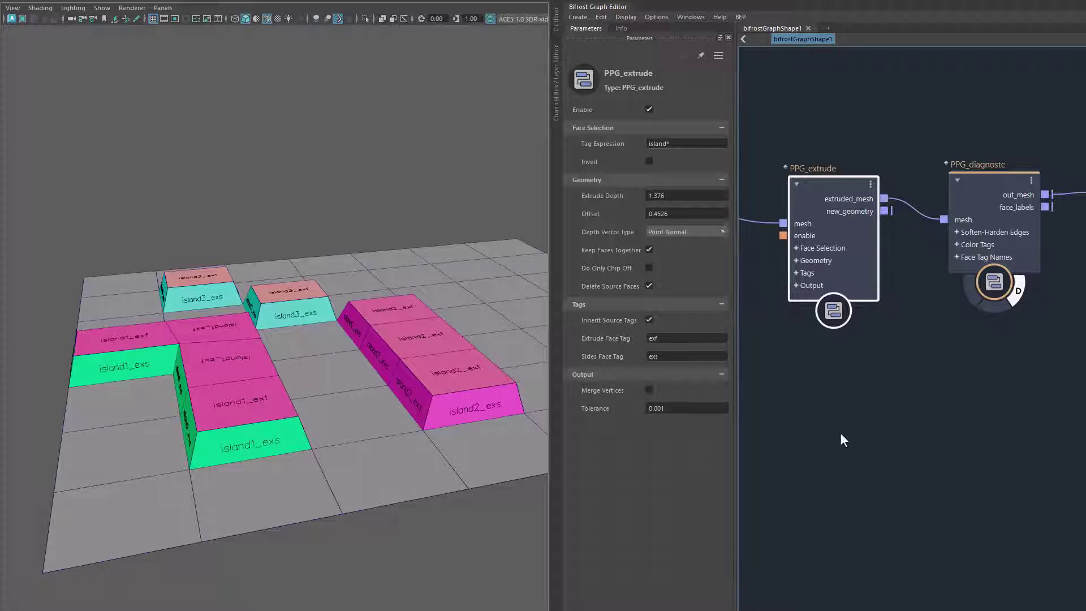
pyautogui.moveTo(376, 488)
pyautogui.keyDown('alt'); pyautogui.mouseDown()
pyautogui.moveTo(432, 439)
pyautogui.moveTo(325, 419)
pyautogui.moveTo(359, 401)
pyautogui.moveTo(387, 413)
pyautogui.moveTo(359, 424)
pyautogui.moveTo(381, 422)
pyautogui.mouseUp(); pyautogui.keyUp('alt')
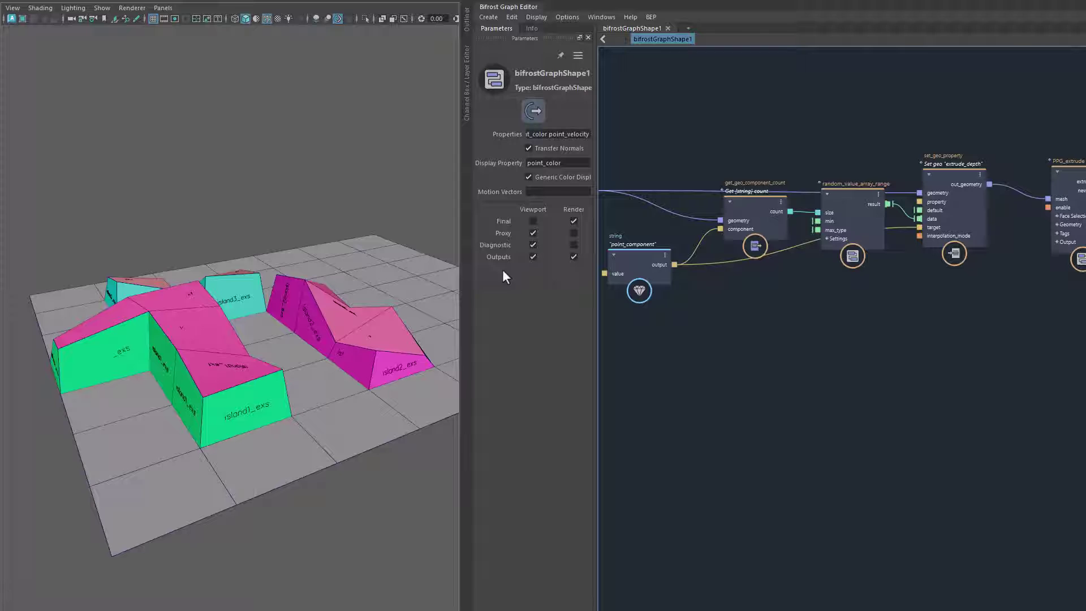
# - Arrange and inspect the point_component, component count, random value array and extrude_depth property nodes
pyautogui.moveTo(632, 269); pyautogui.dragTo(649, 284)
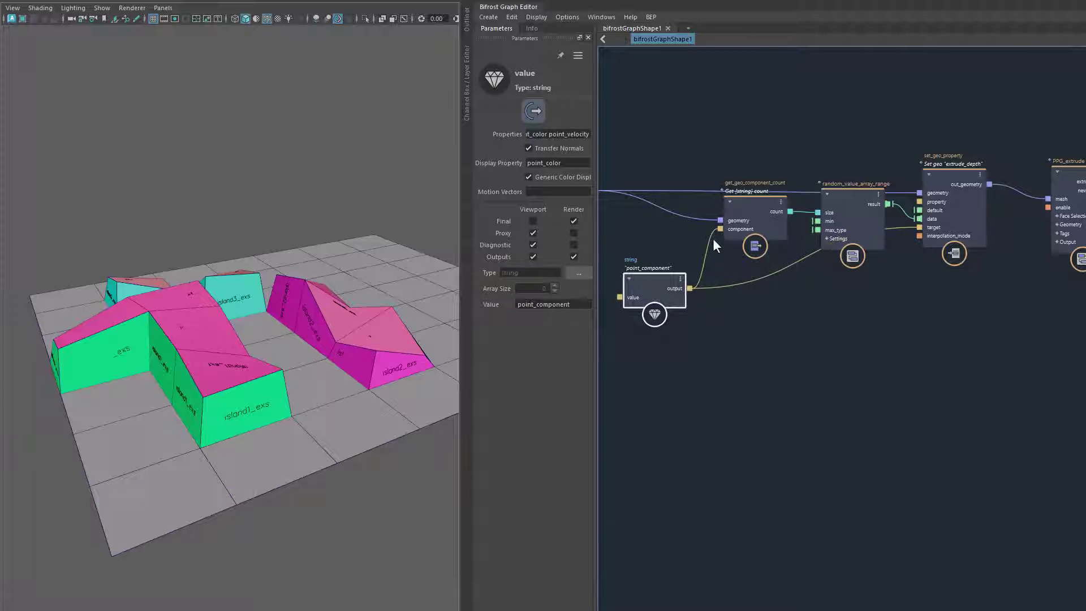
pyautogui.moveTo(755, 214); pyautogui.dragTo(749, 226)
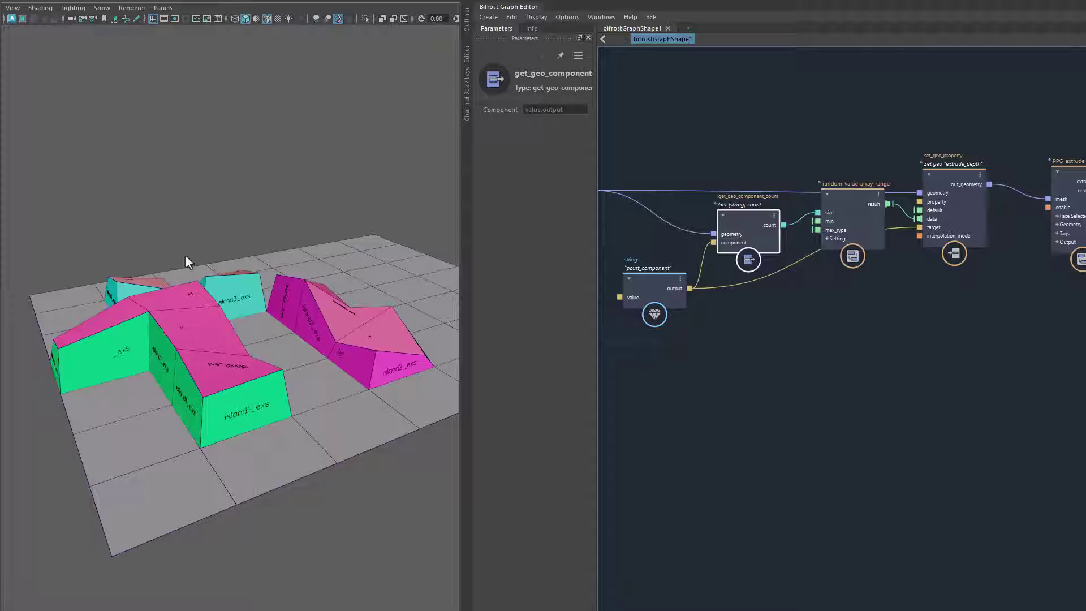
pyautogui.moveTo(859, 216)
pyautogui.mouseDown()
pyautogui.moveTo(852, 236)
pyautogui.moveTo(852, 224)
pyautogui.mouseUp()
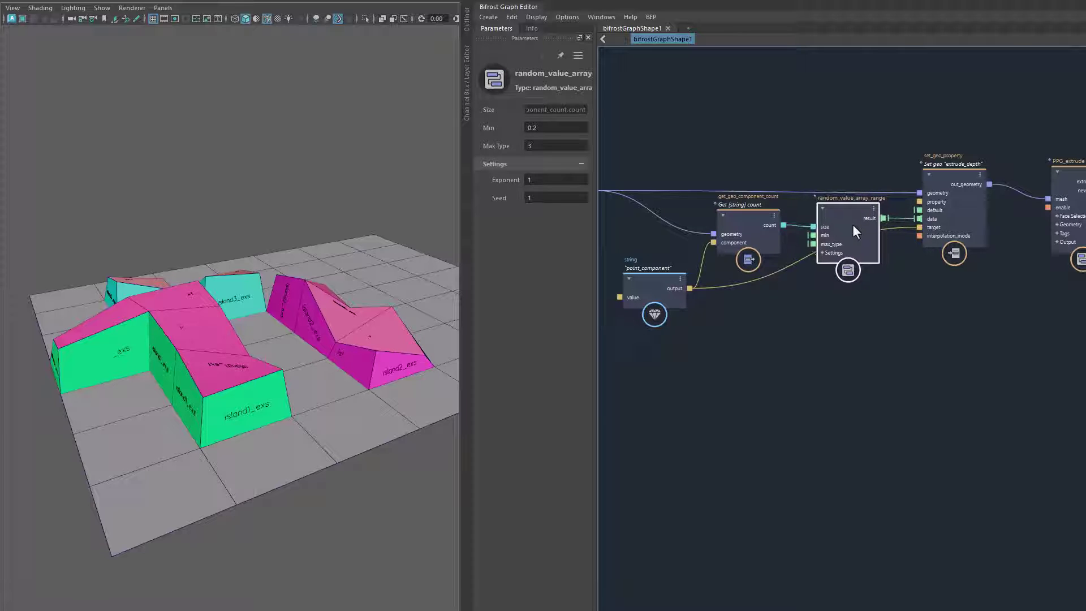
pyautogui.moveTo(962, 188); pyautogui.dragTo(962, 185)
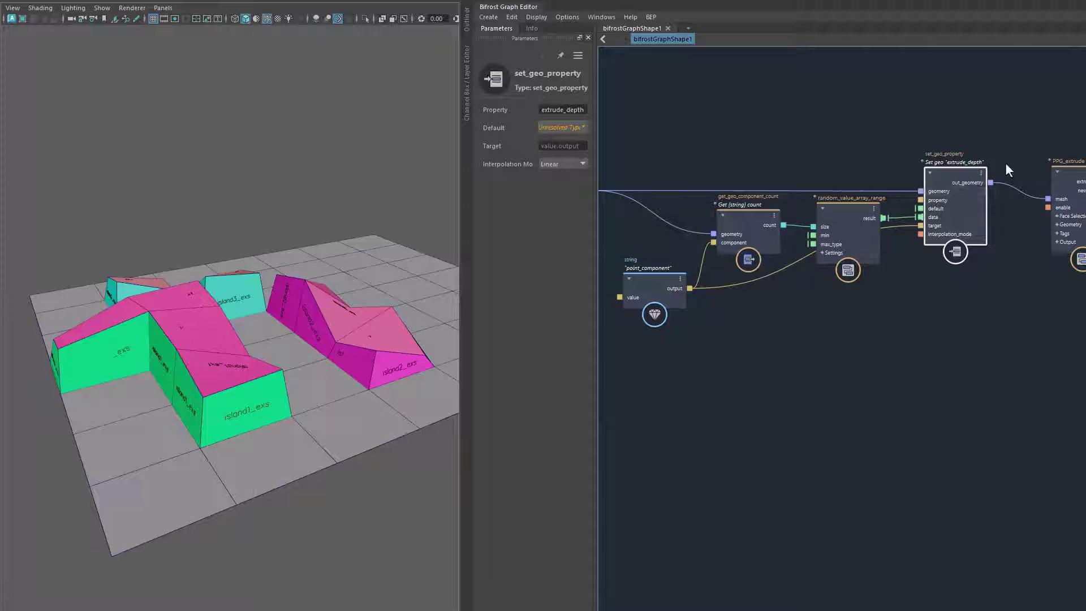
pyautogui.click(1008, 235)
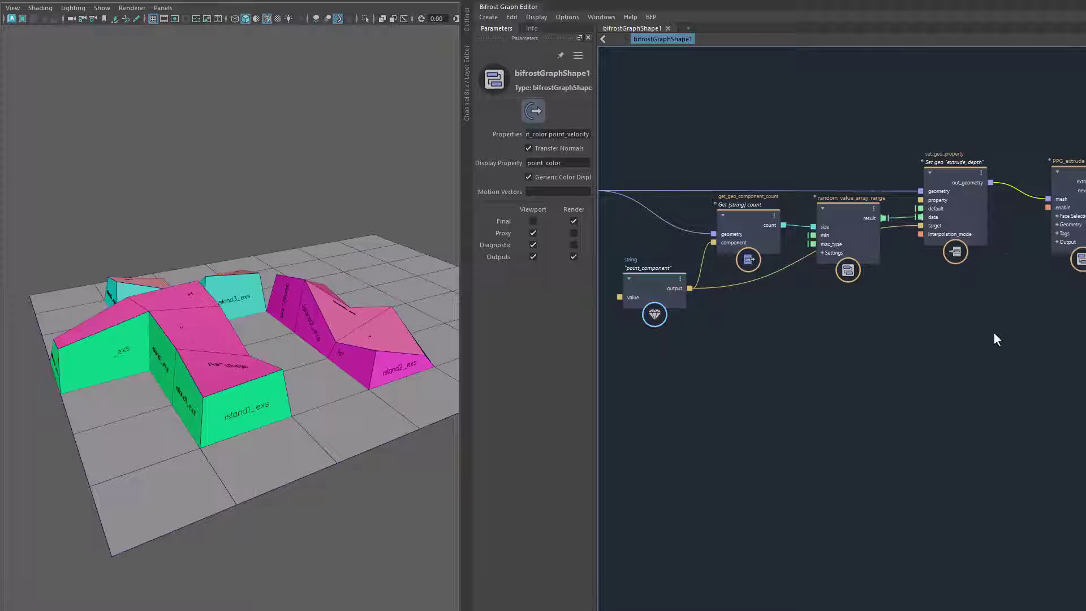
# - Reselect the point_component string, shift the island extrude node left and view the sloped islands from below
pyautogui.click(648, 283)
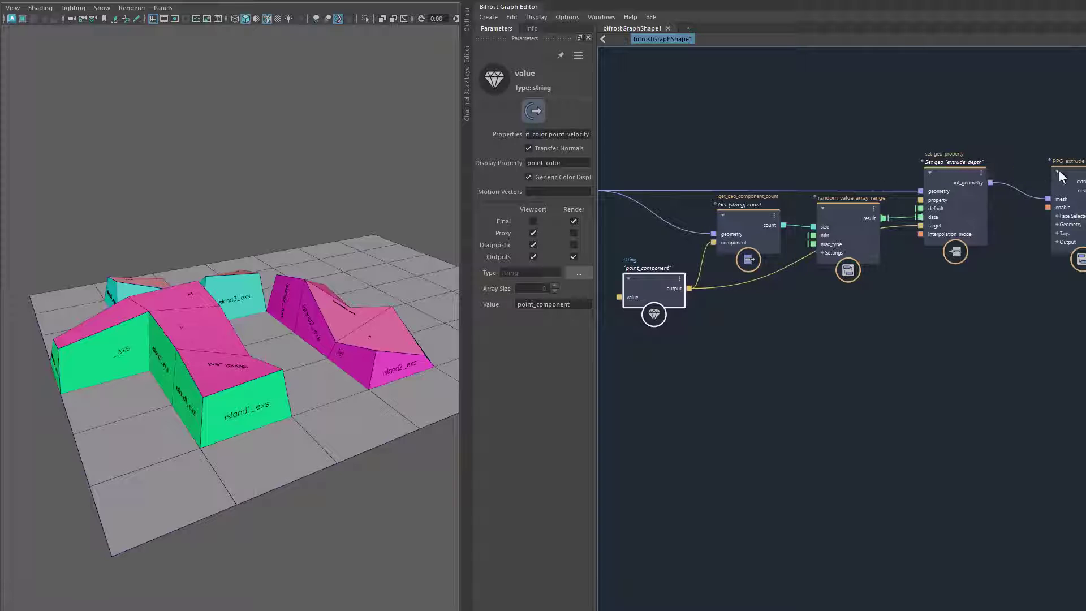
pyautogui.moveTo(1062, 174); pyautogui.dragTo(1039, 170)
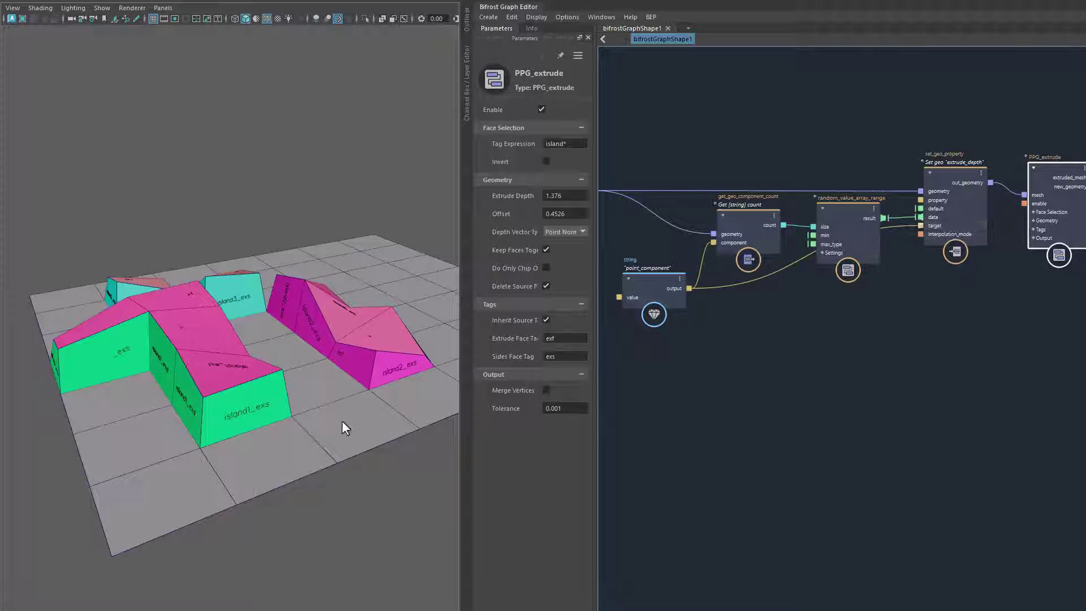
pyautogui.moveTo(199, 396)
pyautogui.keyDown('alt'); pyautogui.mouseDown()
pyautogui.moveTo(235, 451)
pyautogui.moveTo(332, 455)
pyautogui.moveTo(169, 405)
pyautogui.moveTo(247, 436)
pyautogui.moveTo(194, 428)
pyautogui.moveTo(348, 427)
pyautogui.moveTo(331, 431)
pyautogui.moveTo(418, 413)
pyautogui.moveTo(304, 452)
pyautogui.moveTo(159, 429)
pyautogui.moveTo(241, 424)
pyautogui.moveTo(105, 418)
pyautogui.moveTo(232, 475)
pyautogui.moveTo(337, 443)
pyautogui.moveTo(223, 350)
pyautogui.mouseUp(); pyautogui.keyUp('alt')
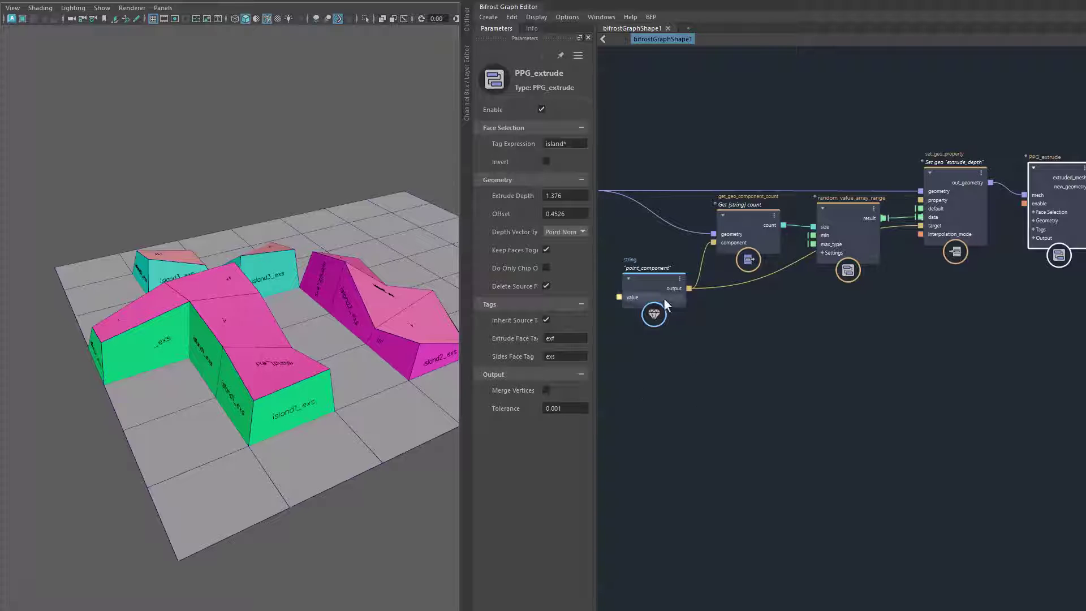
# - Change the string node's Value to face_component so each face gets its own random depth
pyautogui.click(630, 279)
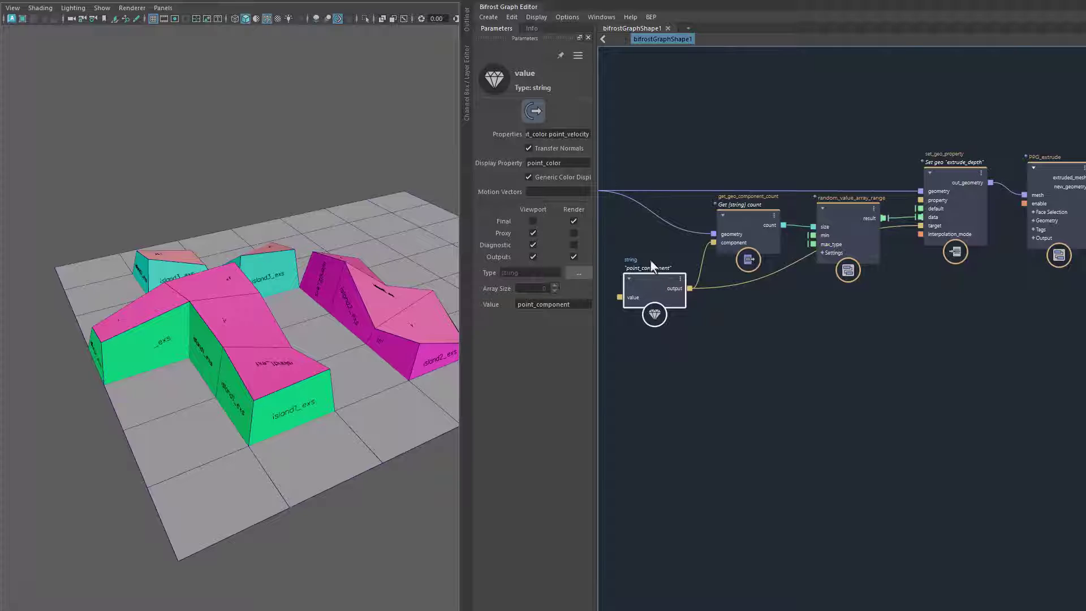
pyautogui.click(533, 309)
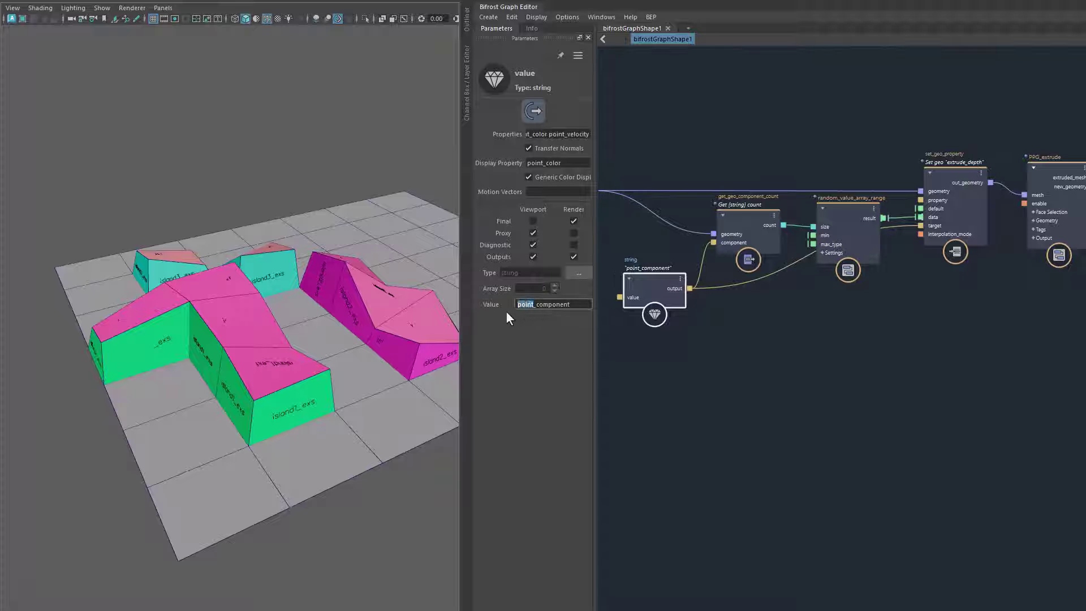
pyautogui.write('face')
pyautogui.press('Return')
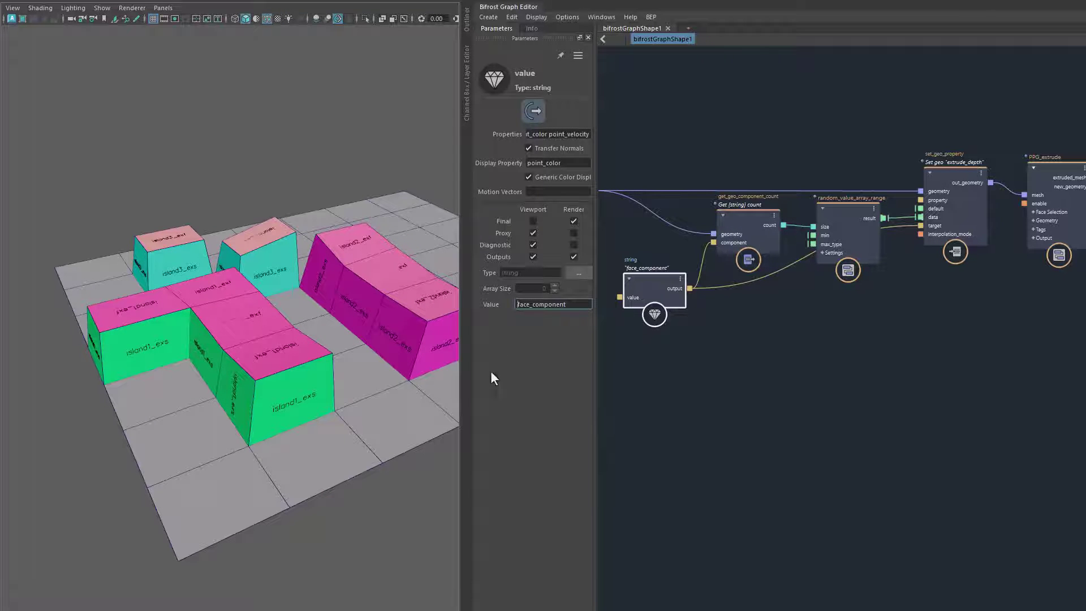
pyautogui.moveTo(346, 411)
pyautogui.keyDown('alt'); pyautogui.mouseDown()
pyautogui.moveTo(277, 400)
pyautogui.moveTo(357, 388)
pyautogui.moveTo(142, 414)
pyautogui.moveTo(198, 391)
pyautogui.moveTo(288, 409)
pyautogui.mouseUp(); pyautogui.keyUp('alt')
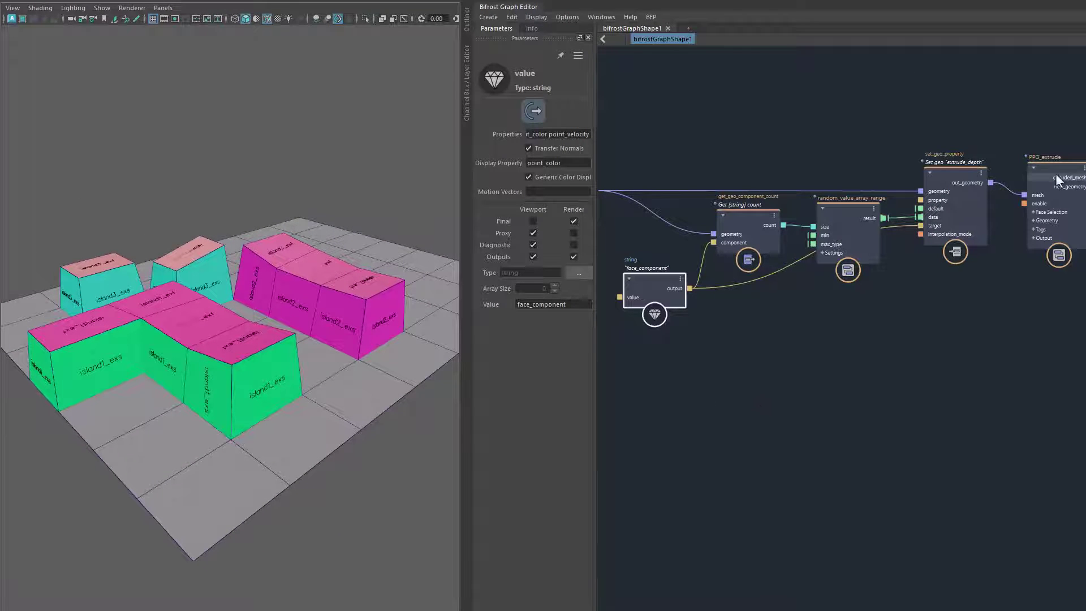
# - Uncheck Keep Faces Together on PPG_extrude and mark 'face' in the string for replacement
pyautogui.click(1054, 165)
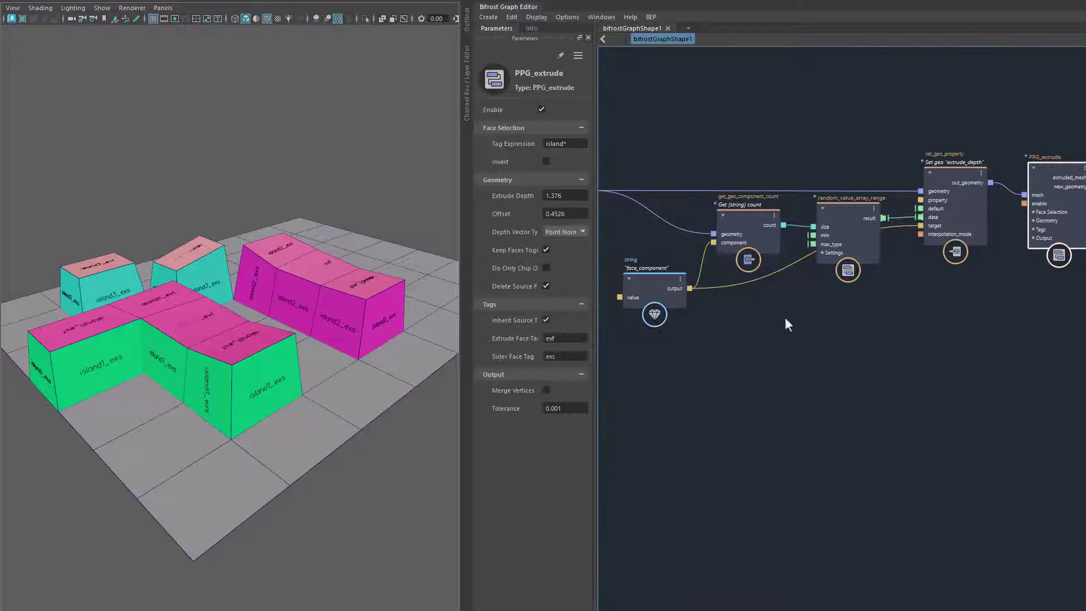
pyautogui.click(545, 250)
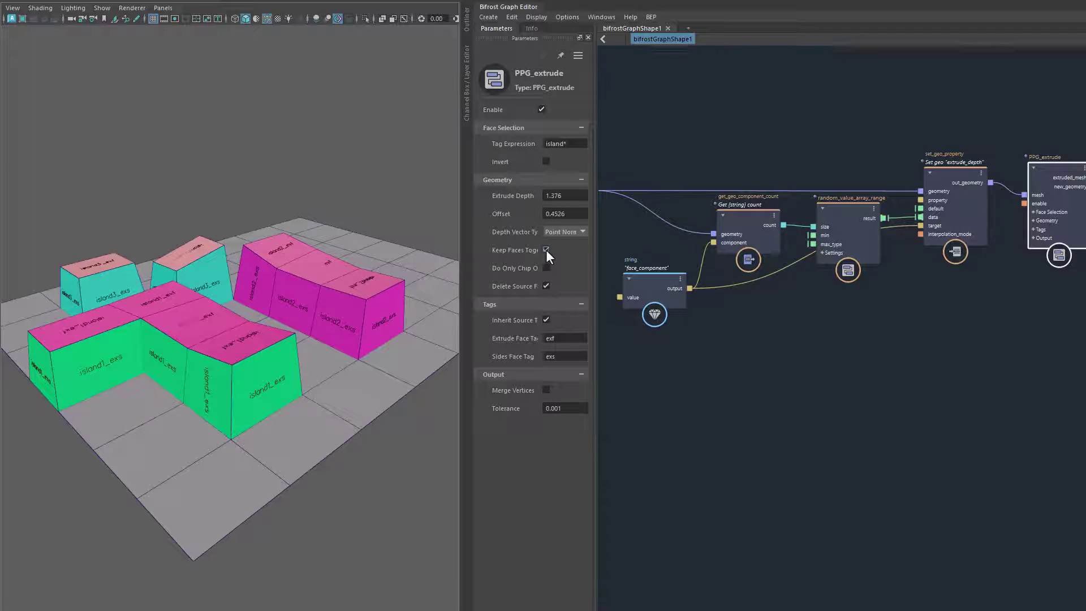
pyautogui.moveTo(306, 381)
pyautogui.keyDown('alt'); pyautogui.mouseDown()
pyautogui.moveTo(269, 405)
pyautogui.moveTo(341, 415)
pyautogui.moveTo(284, 387)
pyautogui.moveTo(296, 387)
pyautogui.moveTo(272, 361)
pyautogui.mouseUp(); pyautogui.keyUp('alt')
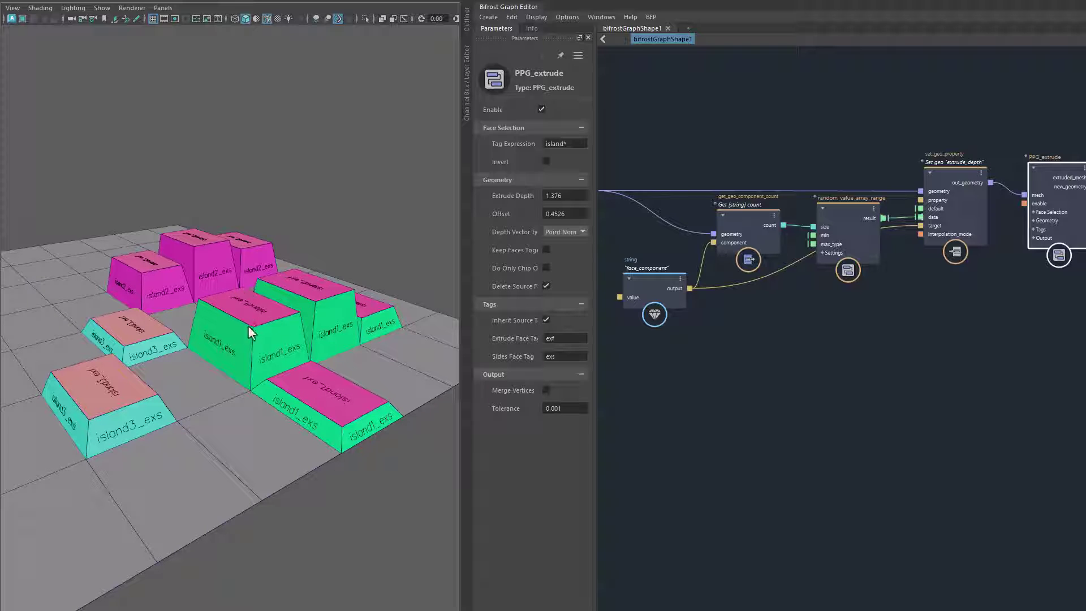
pyautogui.click(649, 283)
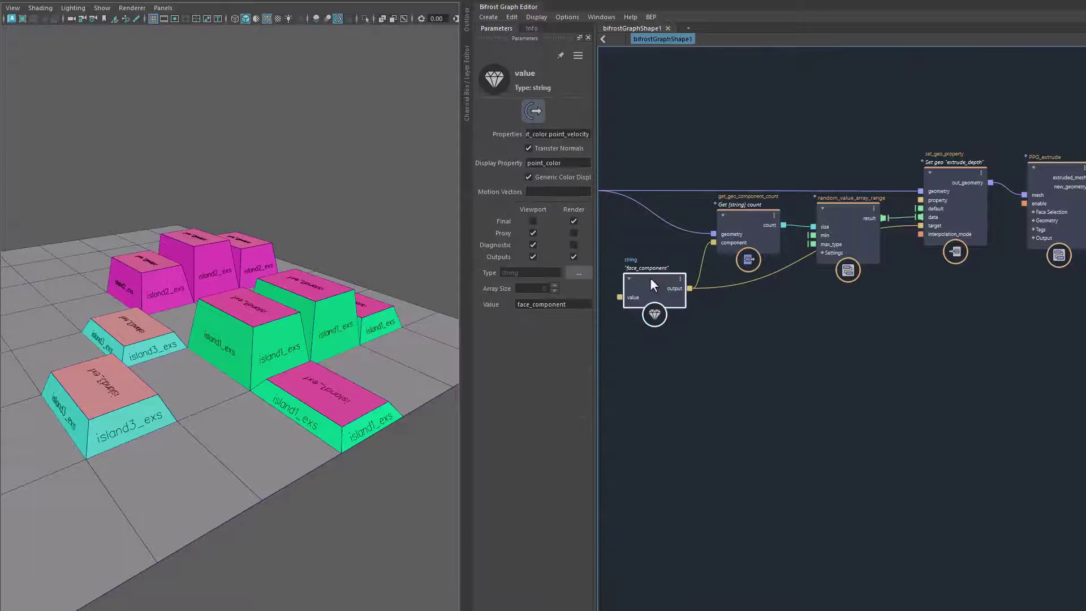
pyautogui.moveTo(531, 308); pyautogui.dragTo(512, 306)
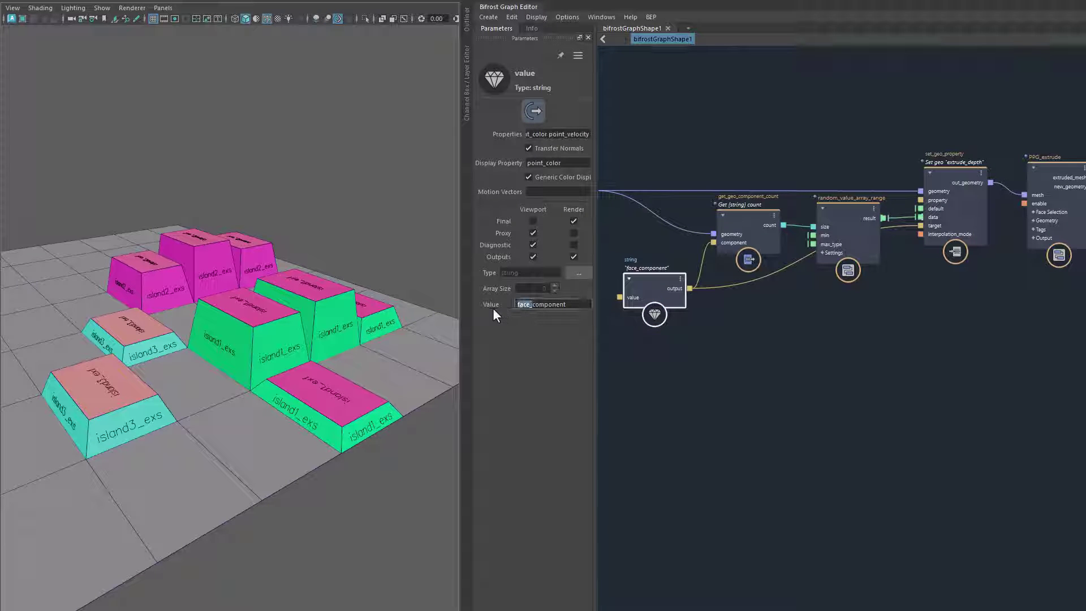
pyautogui.write('point')
pyautogui.write('_')
# - Commit point_component and orbit around the separated, slanted island blocks from several sides
pyautogui.press('Return')
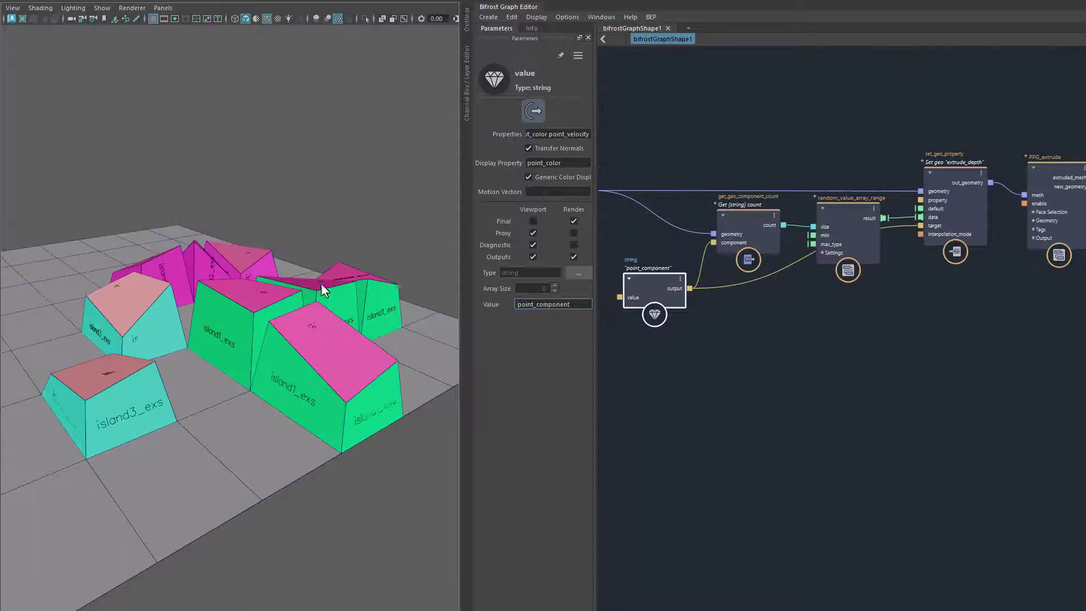
pyautogui.moveTo(246, 450)
pyautogui.keyDown('alt'); pyautogui.mouseDown()
pyautogui.moveTo(267, 449)
pyautogui.moveTo(332, 395)
pyautogui.moveTo(381, 385)
pyautogui.mouseUp(); pyautogui.keyUp('alt')
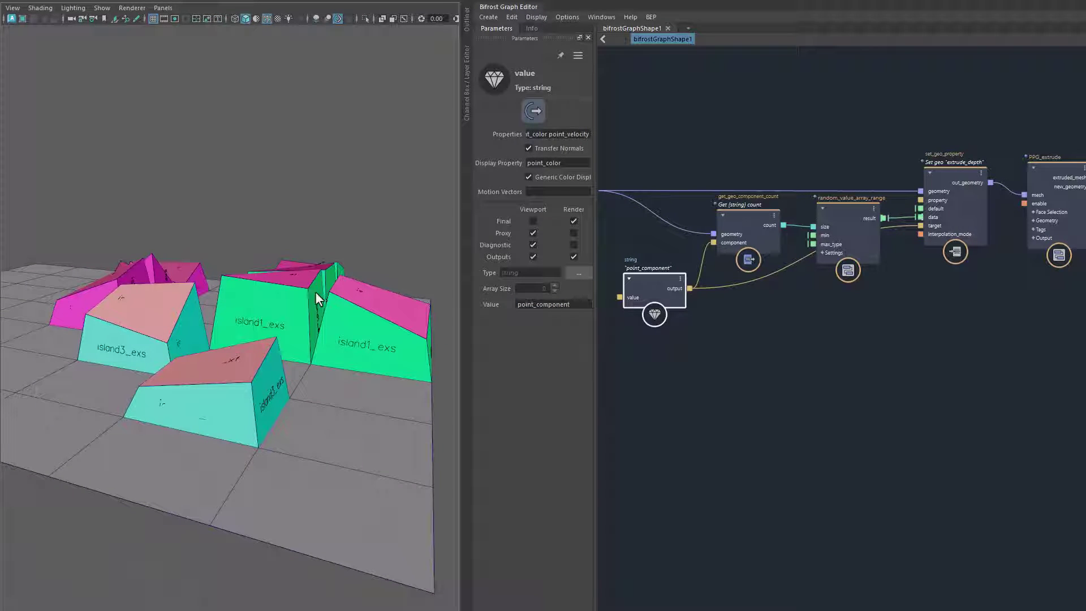
pyautogui.keyDown('alt'); pyautogui.moveTo(340, 324); pyautogui.dragTo(217, 373); pyautogui.keyUp('alt')
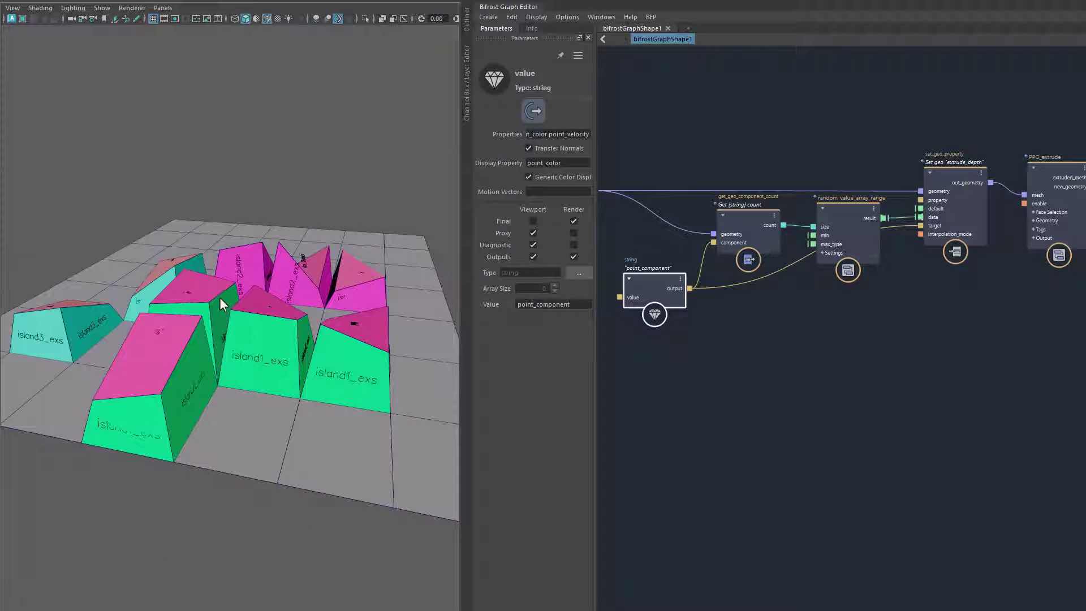
pyautogui.moveTo(235, 310)
pyautogui.keyDown('alt'); pyautogui.mouseDown()
pyautogui.moveTo(345, 377)
pyautogui.moveTo(318, 330)
pyautogui.moveTo(351, 376)
pyautogui.moveTo(367, 331)
pyautogui.mouseUp(); pyautogui.keyUp('alt')
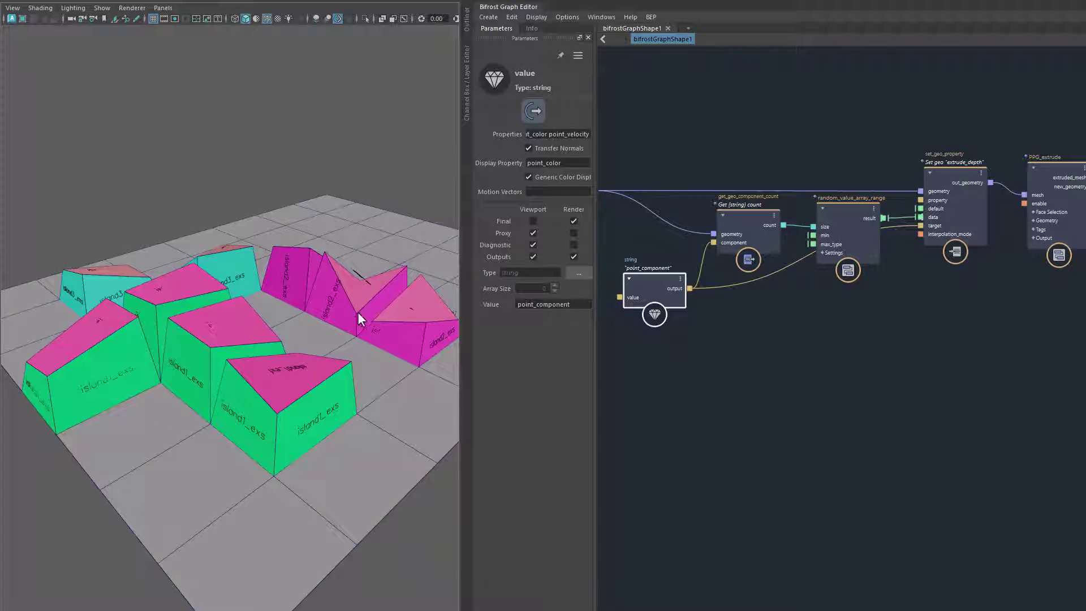
pyautogui.moveTo(378, 359)
pyautogui.keyDown('alt'); pyautogui.mouseDown()
pyautogui.moveTo(428, 357)
pyautogui.moveTo(363, 259)
pyautogui.mouseUp(); pyautogui.keyUp('alt')
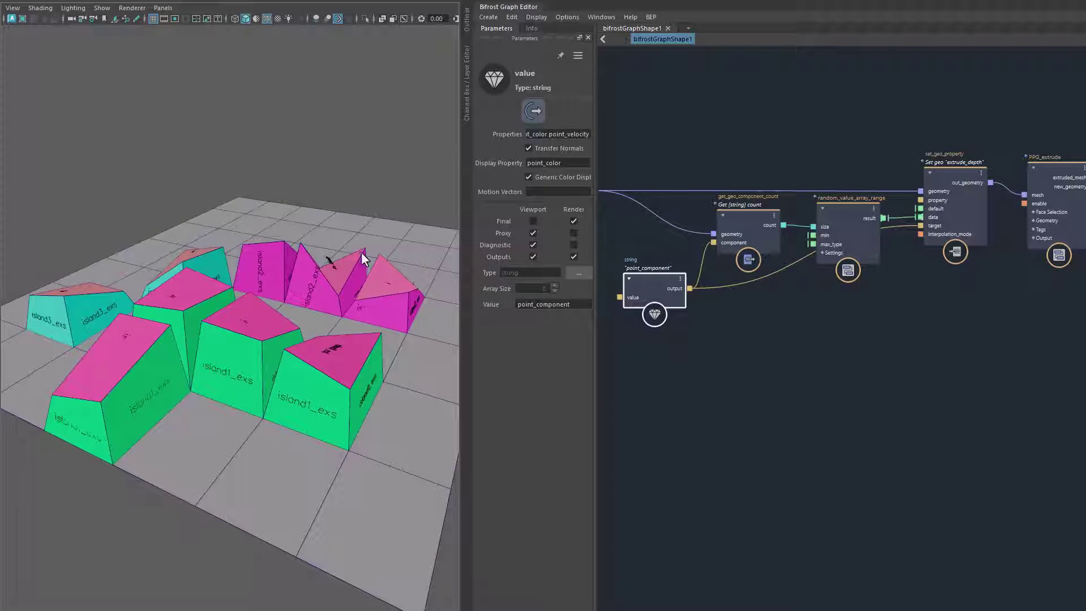
pyautogui.moveTo(342, 377)
pyautogui.keyDown('alt'); pyautogui.mouseDown()
pyautogui.moveTo(291, 487)
pyautogui.moveTo(297, 412)
pyautogui.mouseUp(); pyautogui.keyUp('alt')
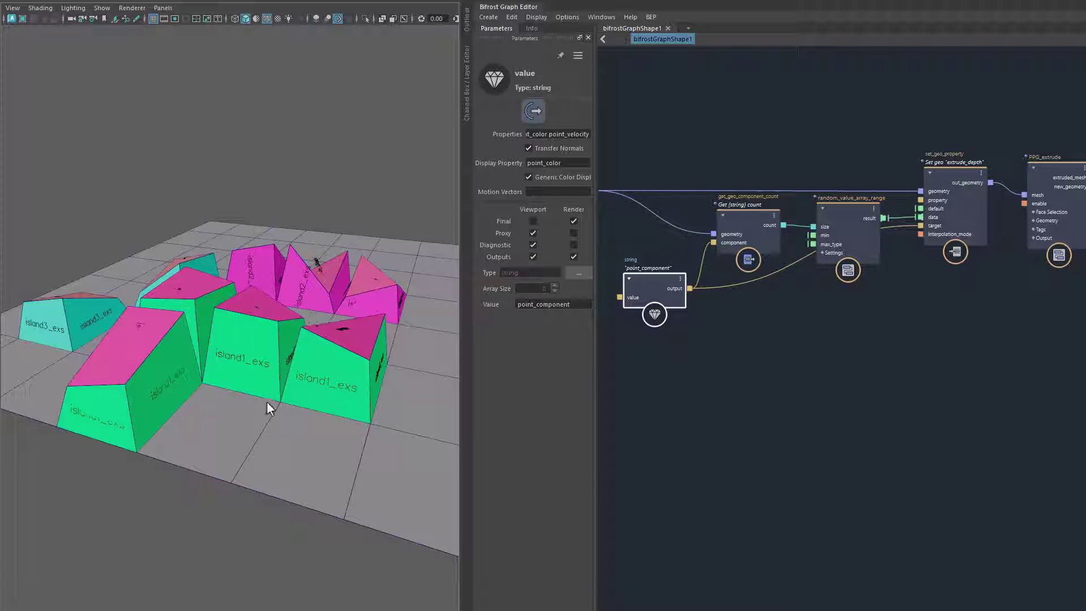
pyautogui.moveTo(307, 397)
pyautogui.keyDown('alt'); pyautogui.mouseDown()
pyautogui.moveTo(315, 456)
pyautogui.moveTo(203, 467)
pyautogui.moveTo(392, 451)
pyautogui.mouseUp(); pyautogui.keyUp('alt')
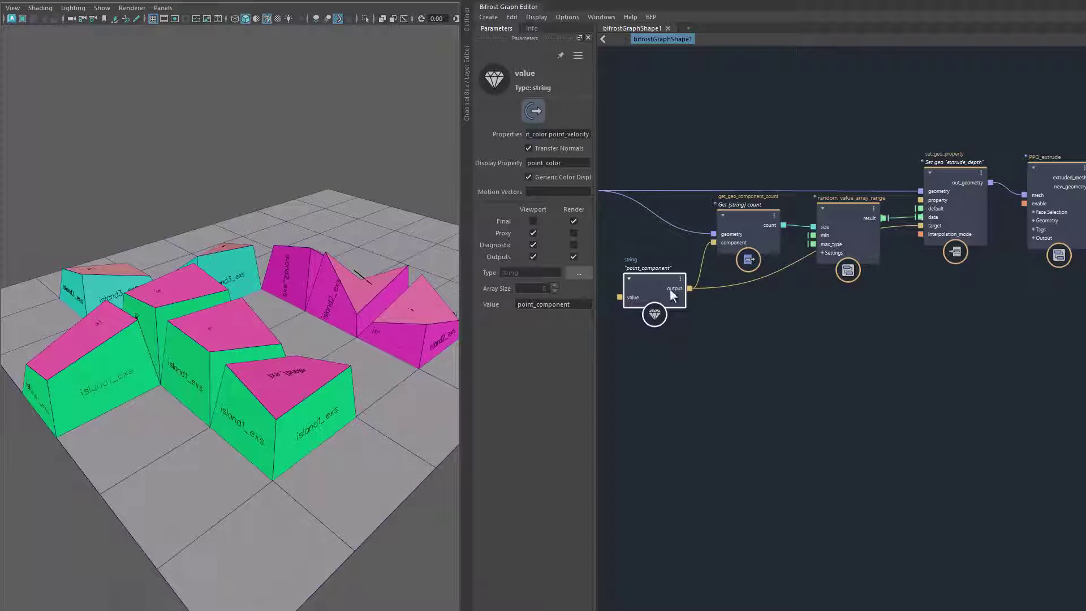
# - Replace 'point' with 'face' to commit face_component, giving flat-topped blocks at random heights
pyautogui.doubleClick(532, 304)
pyautogui.write('face')
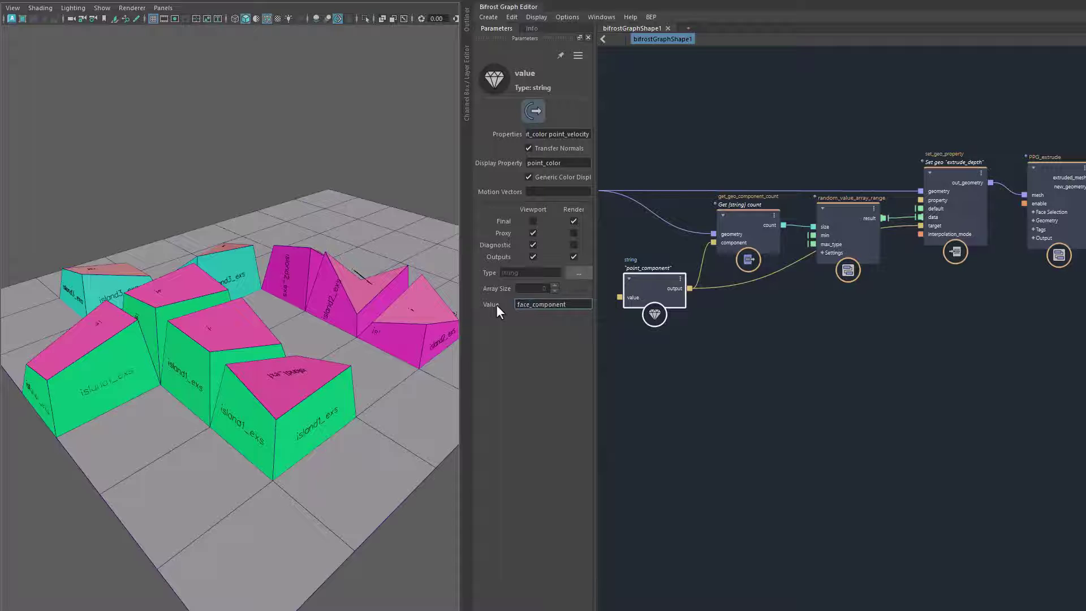
pyautogui.press('Return')
pyautogui.moveTo(279, 438)
pyautogui.keyDown('alt'); pyautogui.mouseDown()
pyautogui.moveTo(431, 429)
pyautogui.moveTo(342, 433)
pyautogui.moveTo(336, 366)
pyautogui.mouseUp(); pyautogui.keyUp('alt')
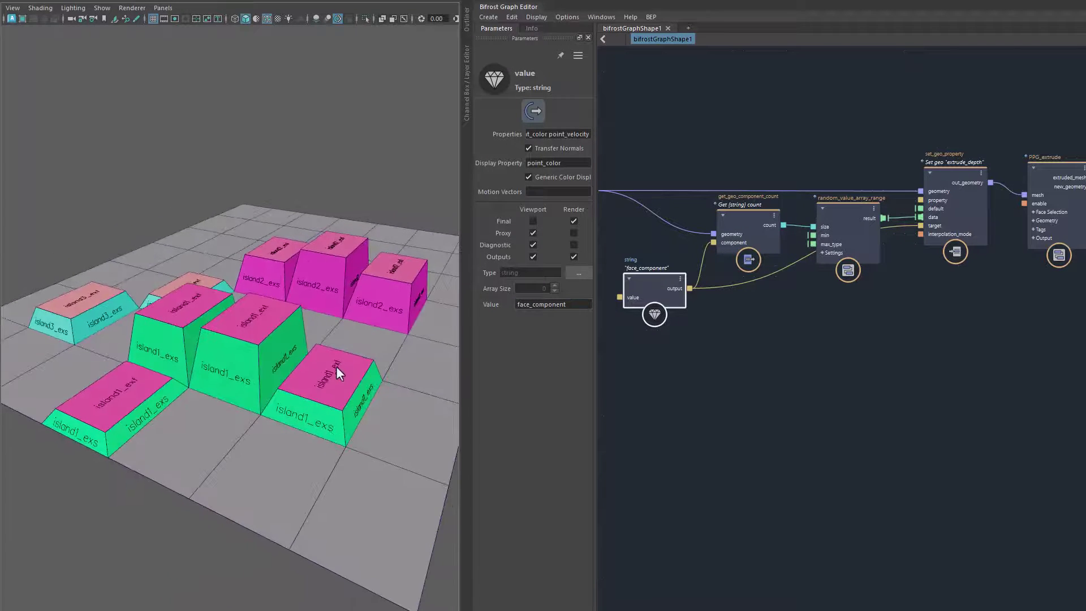
pyautogui.click(526, 304)
pyautogui.write('rtex')
# - Commit face_vertex_component as the string value and orbit to inspect the blocks
pyautogui.press('Return')
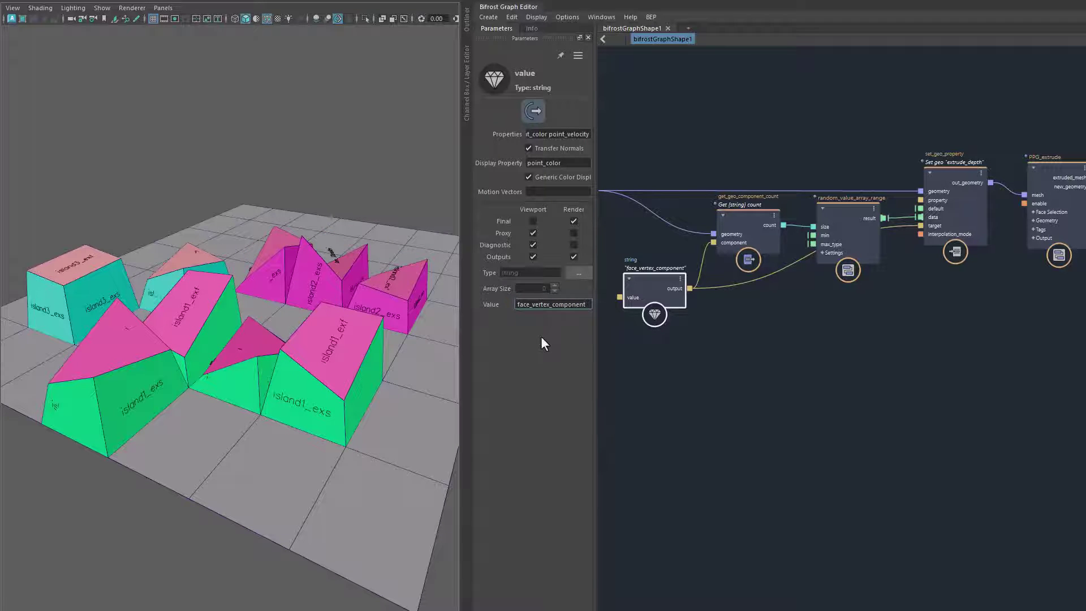
pyautogui.moveTo(295, 421)
pyautogui.keyDown('alt'); pyautogui.mouseDown()
pyautogui.moveTo(102, 442)
pyautogui.moveTo(170, 416)
pyautogui.moveTo(154, 413)
pyautogui.moveTo(160, 402)
pyautogui.mouseUp(); pyautogui.keyUp('alt')
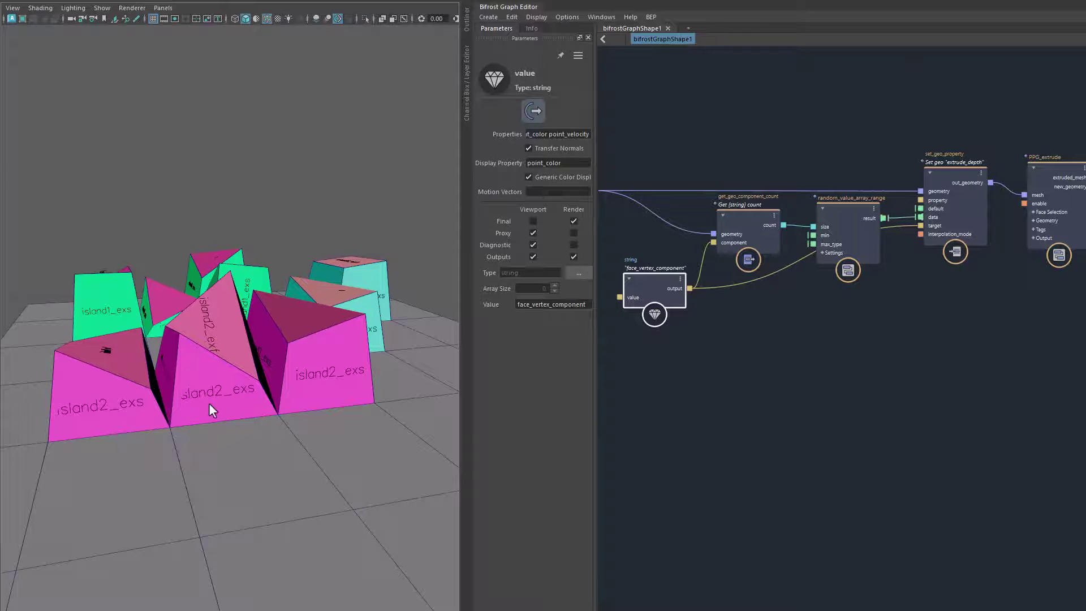
pyautogui.moveTo(211, 410)
pyautogui.keyDown('alt'); pyautogui.mouseDown()
pyautogui.moveTo(263, 451)
pyautogui.moveTo(283, 449)
pyautogui.moveTo(169, 456)
pyautogui.moveTo(361, 432)
pyautogui.moveTo(393, 440)
pyautogui.moveTo(326, 421)
pyautogui.moveTo(378, 417)
pyautogui.mouseUp(); pyautogui.keyUp('alt')
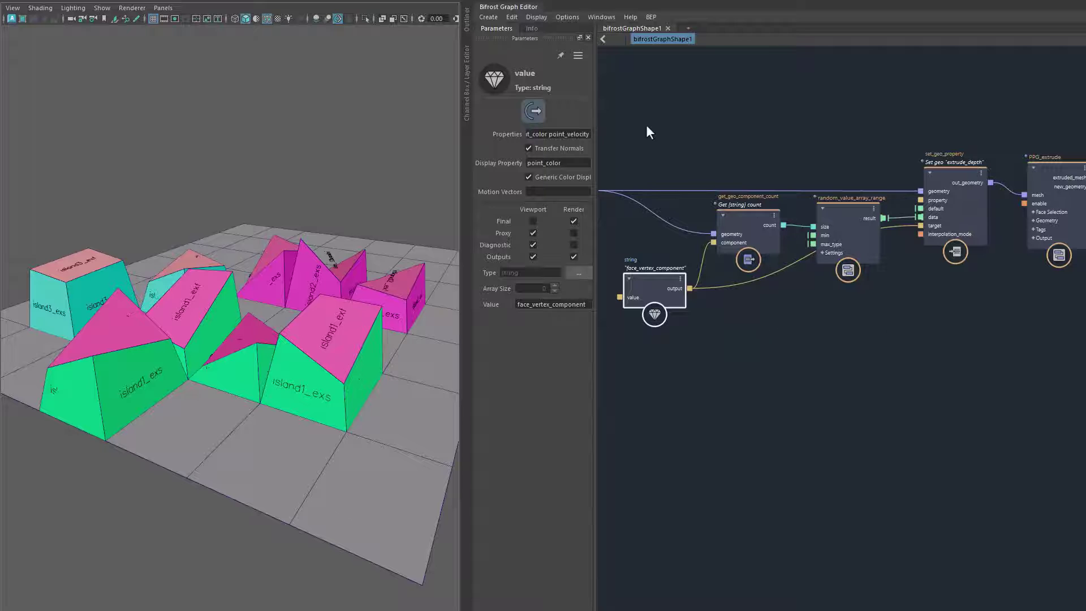
# - Box-select the four random-depth nodes and move them lower in the graph
pyautogui.moveTo(645, 124); pyautogui.dragTo(948, 294)
pyautogui.moveTo(939, 201)
pyautogui.mouseDown()
pyautogui.moveTo(942, 270)
pyautogui.moveTo(768, 192)
pyautogui.moveTo(944, 205)
pyautogui.moveTo(843, 208)
pyautogui.mouseUp()
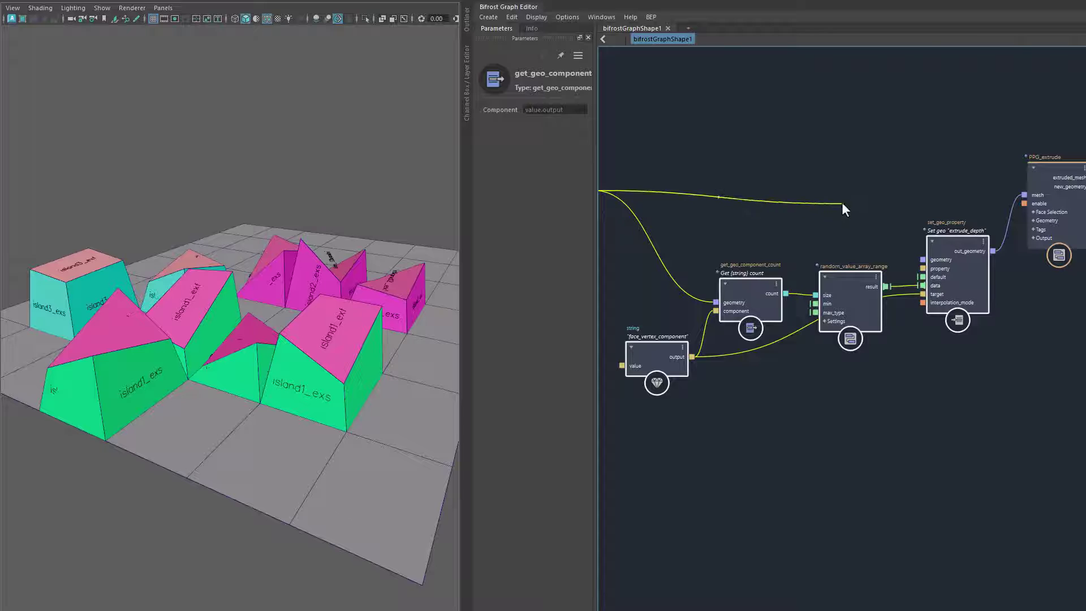
# - Wire the mesh straight into PPG_extrude and delete the four selected random-depth nodes
pyautogui.moveTo(842, 208)
pyautogui.mouseDown()
pyautogui.moveTo(839, 174)
pyautogui.moveTo(1024, 194)
pyautogui.mouseUp()
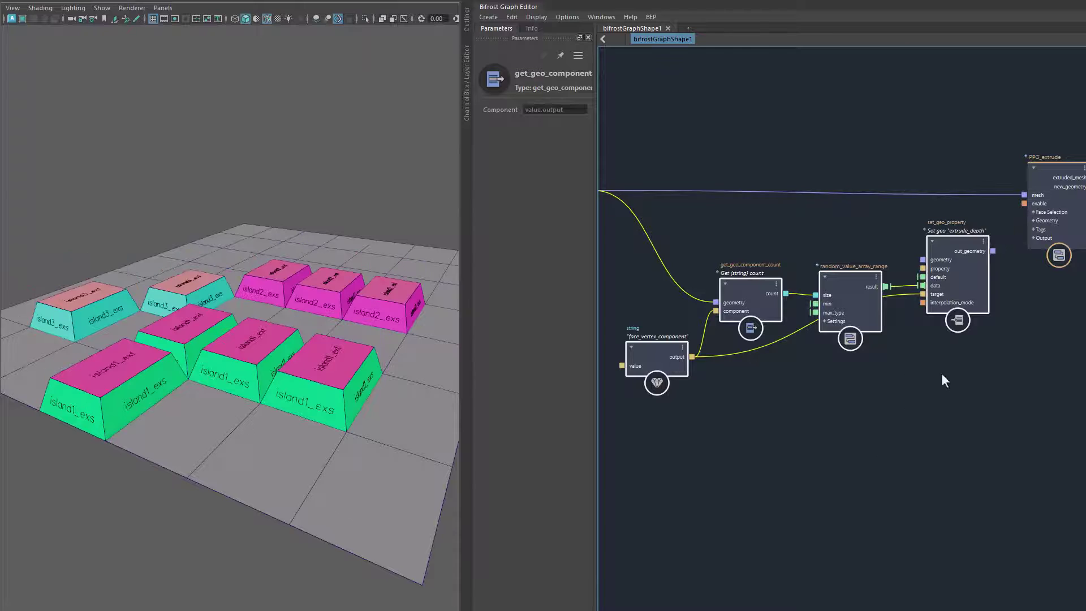
pyautogui.click(849, 313)
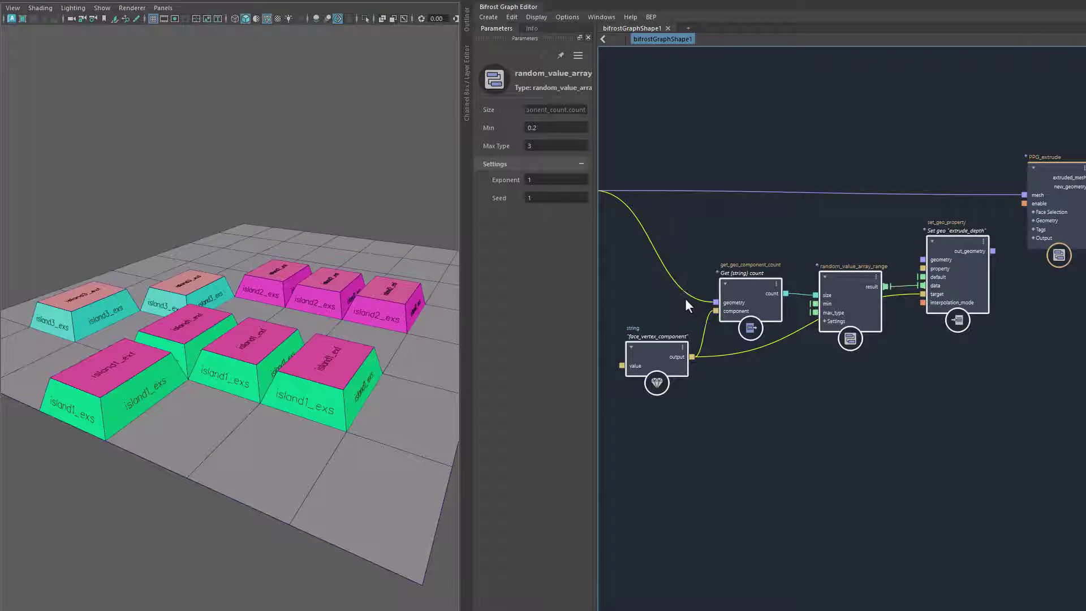
pyautogui.press('Delete')
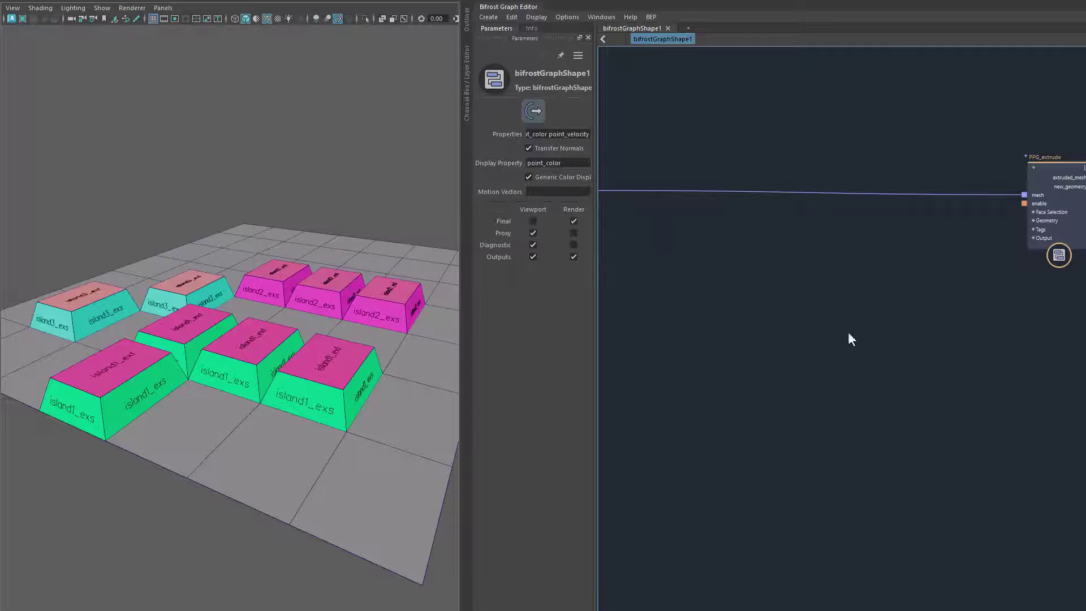
# - Add a random_value_array_range node and position it just left of PPG_extrude
pyautogui.moveTo(781, 354); pyautogui.dragTo(664, 359, button='middle')
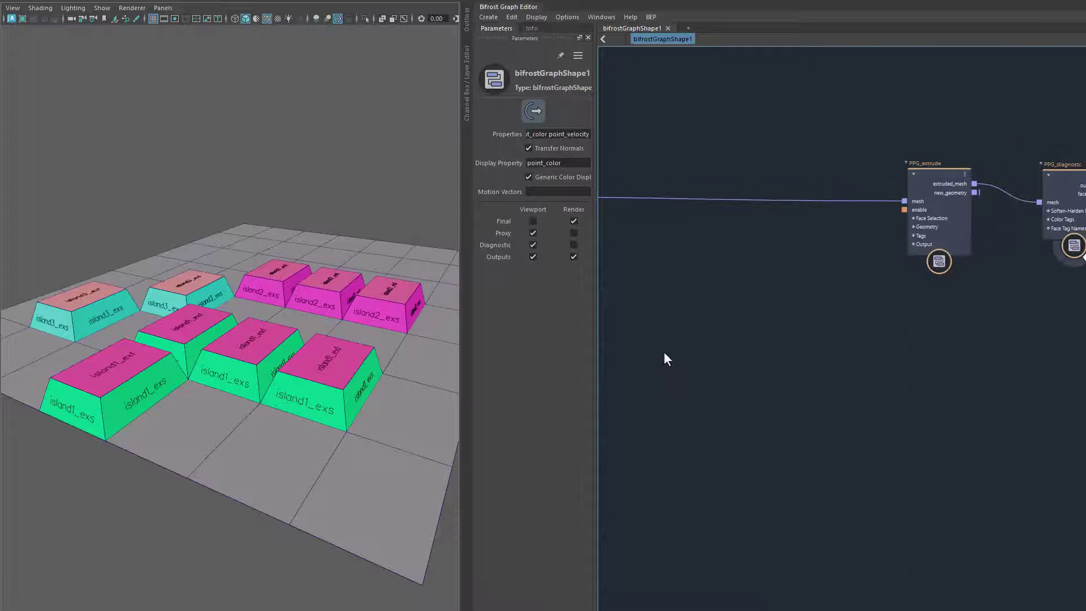
pyautogui.scroll(3, 904, 353)
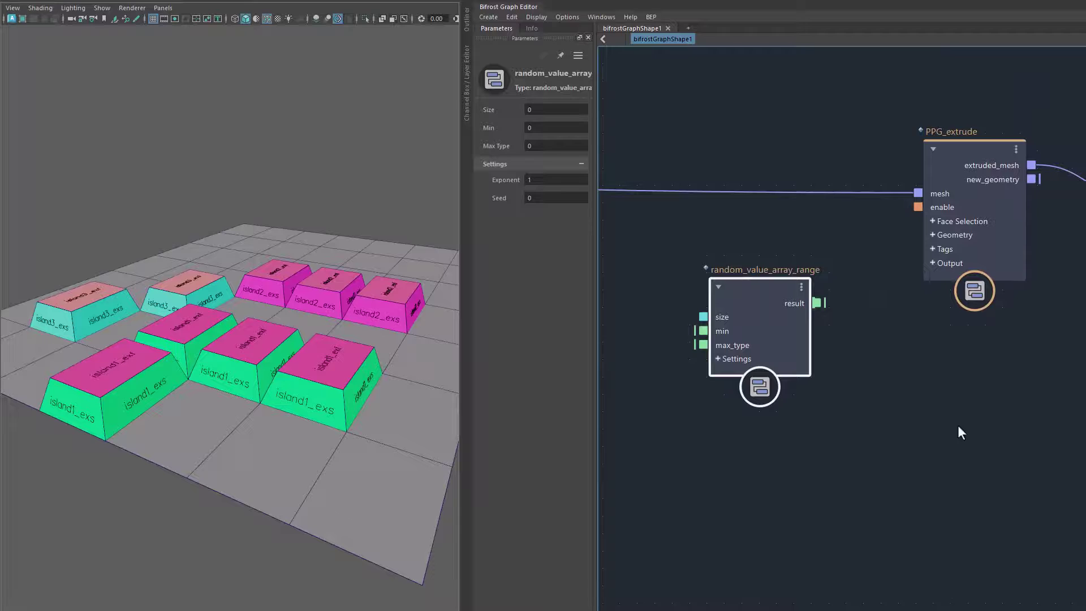
pyautogui.moveTo(730, 329); pyautogui.dragTo(726, 316)
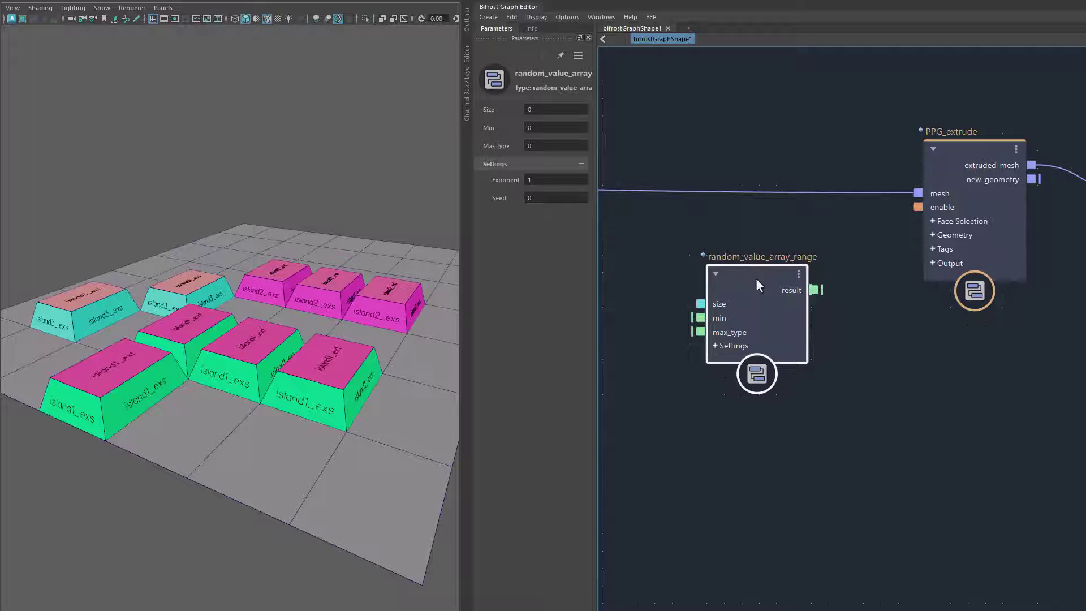
pyautogui.moveTo(756, 277); pyautogui.dragTo(743, 269)
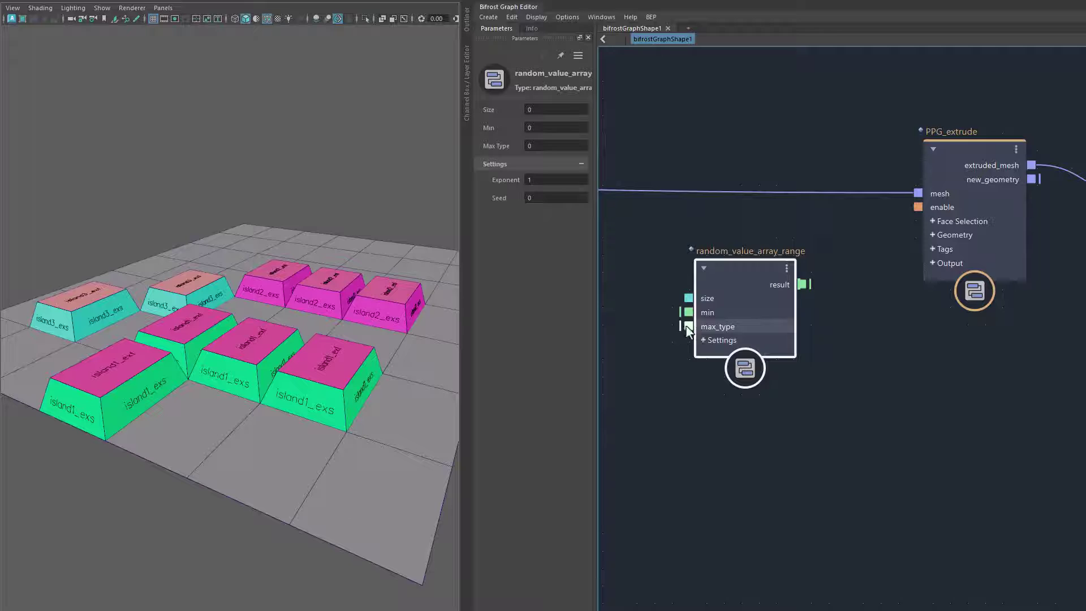
# - Set the random array's Max Type to 4 and Min to 0.3
pyautogui.click(539, 146)
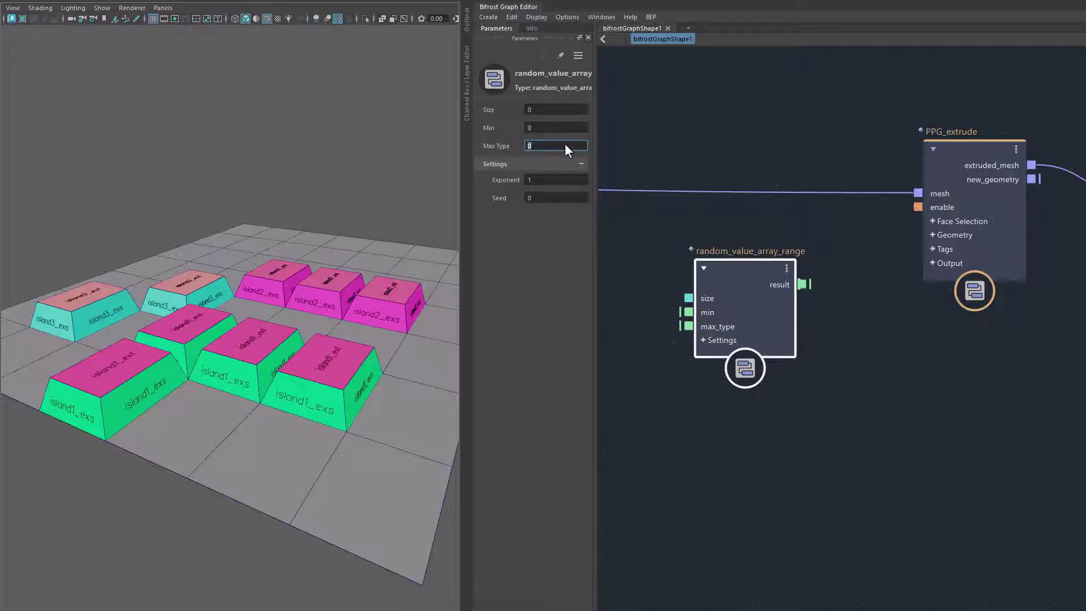
pyautogui.write('4')
pyautogui.click(545, 126)
pyautogui.write('0.3')
pyautogui.press('Return')
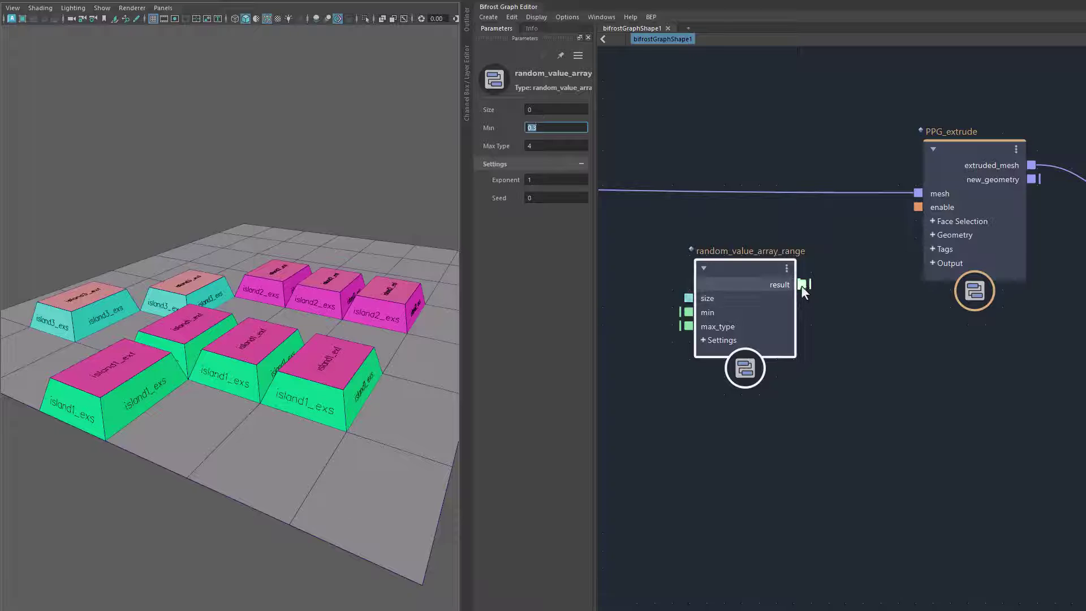
pyautogui.press('Return')
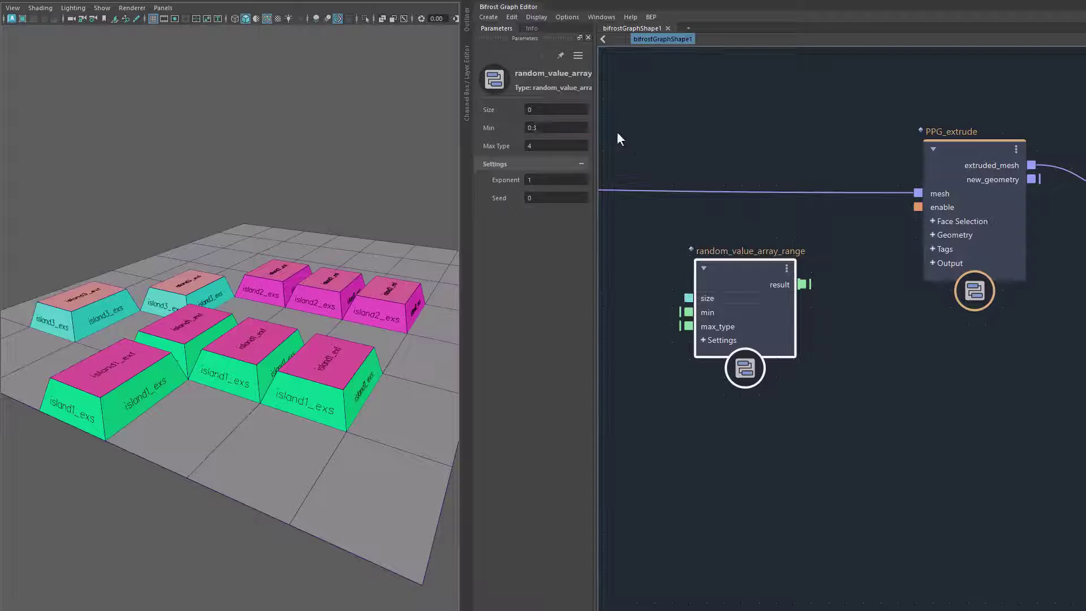
# - Slide Size up to 240 values and start wiring result toward PPG_extrude
pyautogui.moveTo(499, 111); pyautogui.dragTo(655, 110)
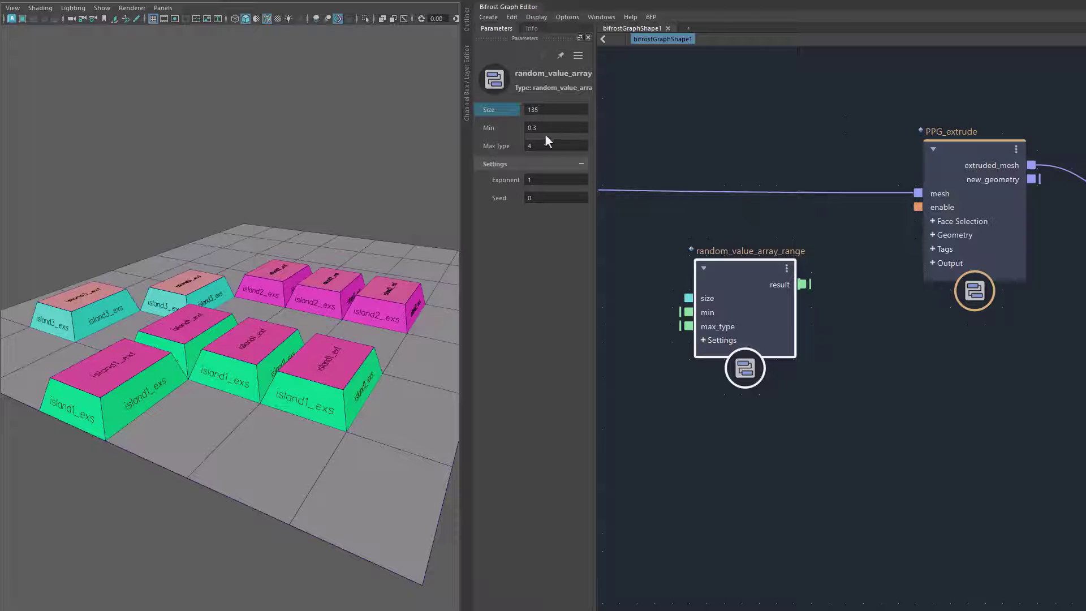
pyautogui.moveTo(494, 113)
pyautogui.mouseDown()
pyautogui.moveTo(676, 106)
pyautogui.moveTo(579, 105)
pyautogui.mouseUp()
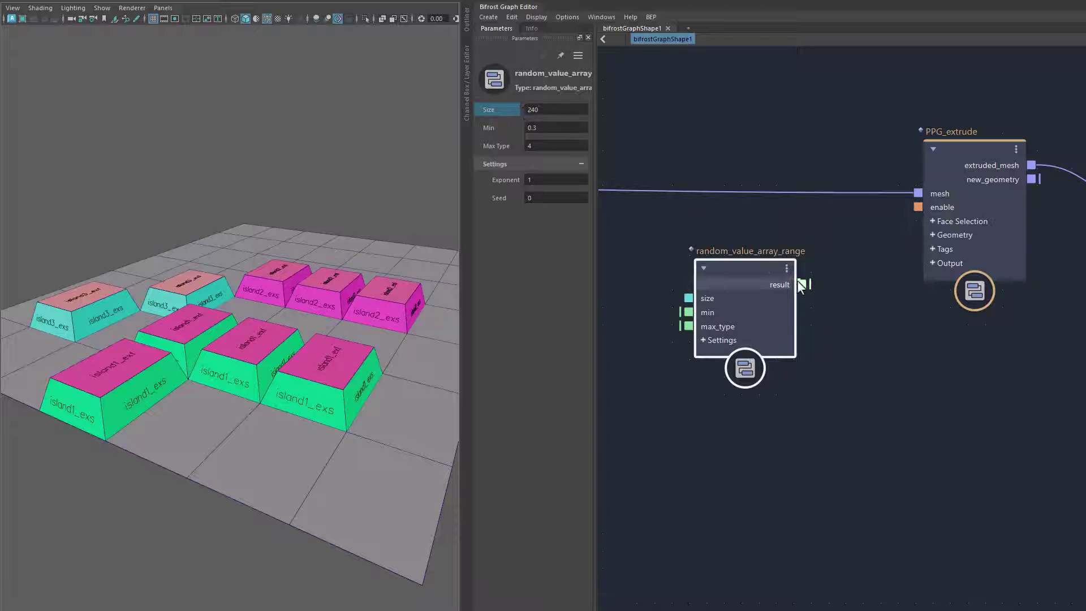
pyautogui.moveTo(803, 284); pyautogui.dragTo(928, 238)
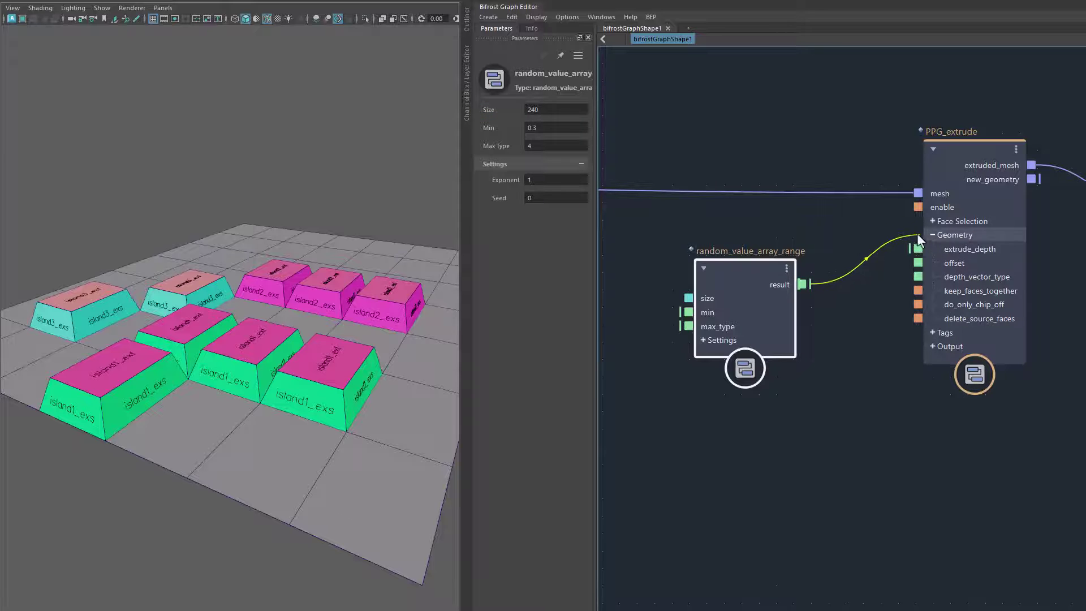
# - Connect the random_value_array_range result into PPG_extrude's extrude_depth so island blocks rise to varied random heights
pyautogui.moveTo(927, 235); pyautogui.dragTo(946, 250)
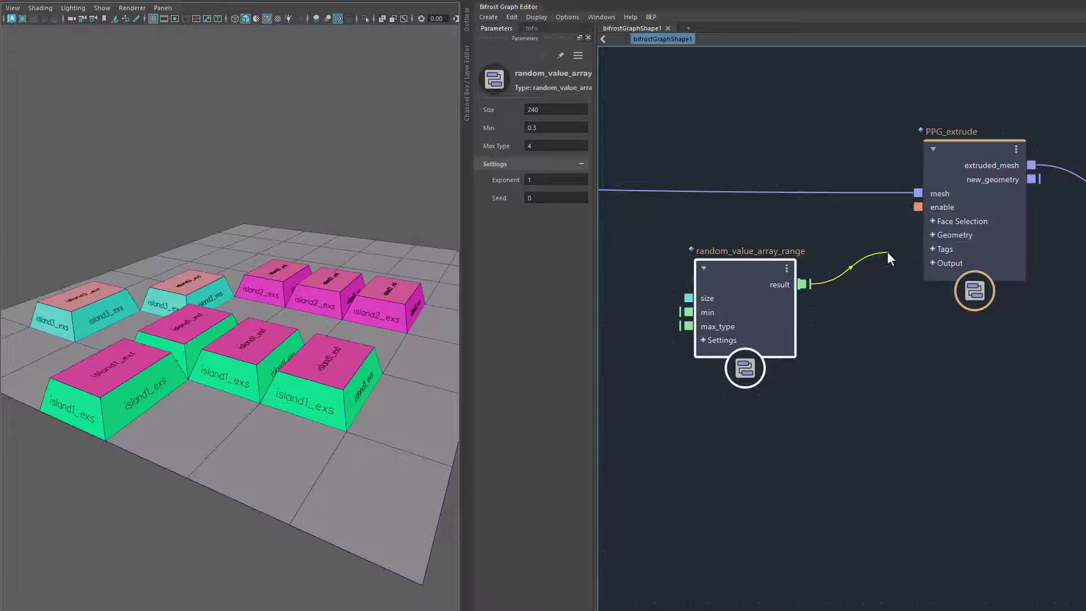
pyautogui.click(939, 238)
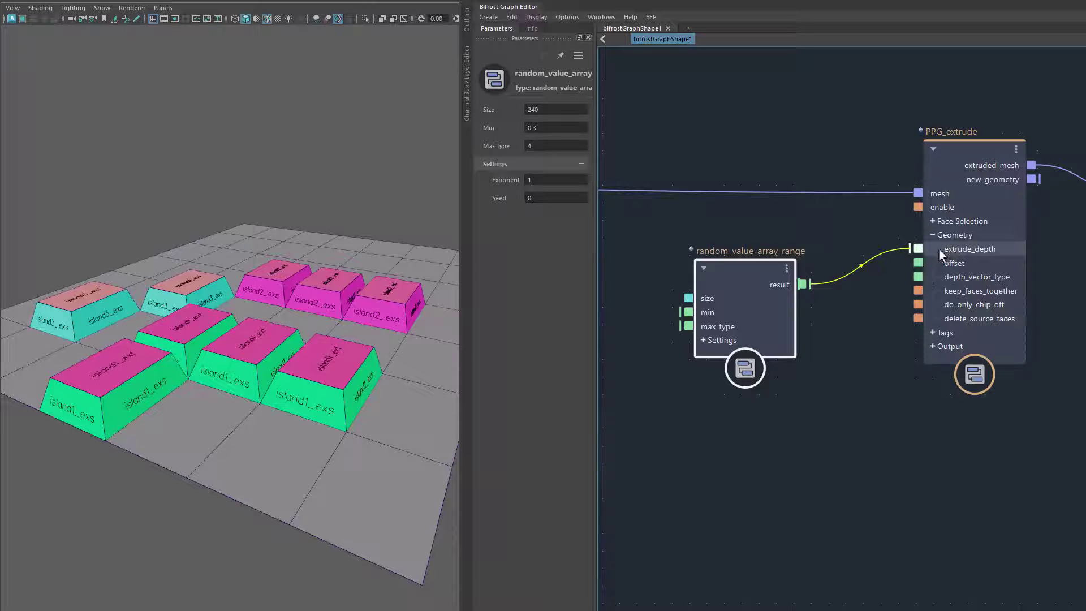
pyautogui.moveTo(941, 249); pyautogui.dragTo(944, 248)
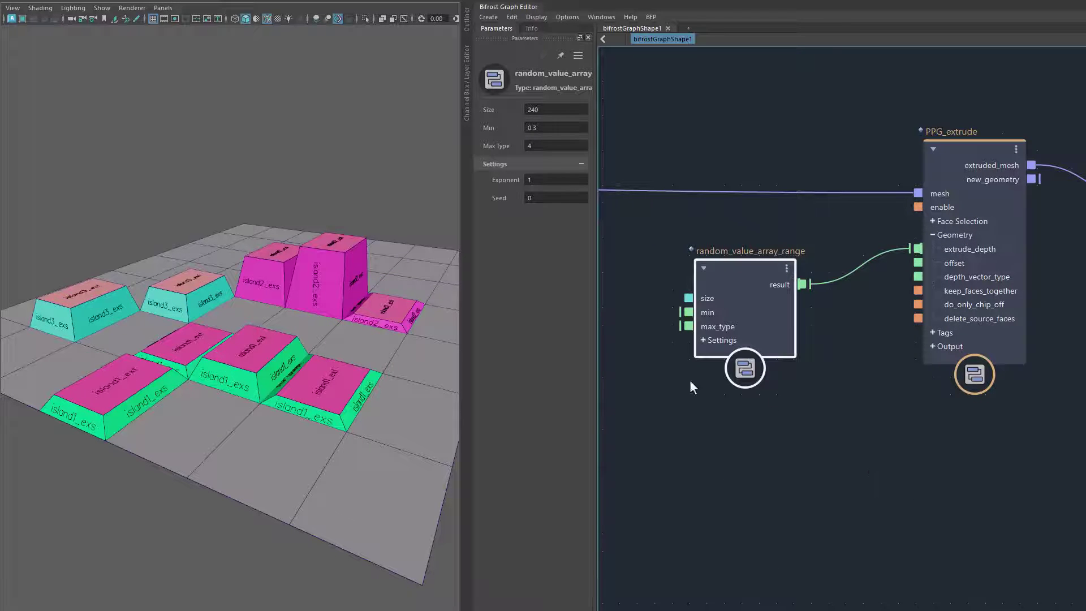
pyautogui.moveTo(295, 375)
pyautogui.keyDown('alt'); pyautogui.mouseDown()
pyautogui.moveTo(352, 374)
pyautogui.moveTo(383, 412)
pyautogui.moveTo(336, 393)
pyautogui.moveTo(357, 397)
pyautogui.moveTo(271, 389)
pyautogui.moveTo(306, 374)
pyautogui.mouseUp(); pyautogui.keyUp('alt')
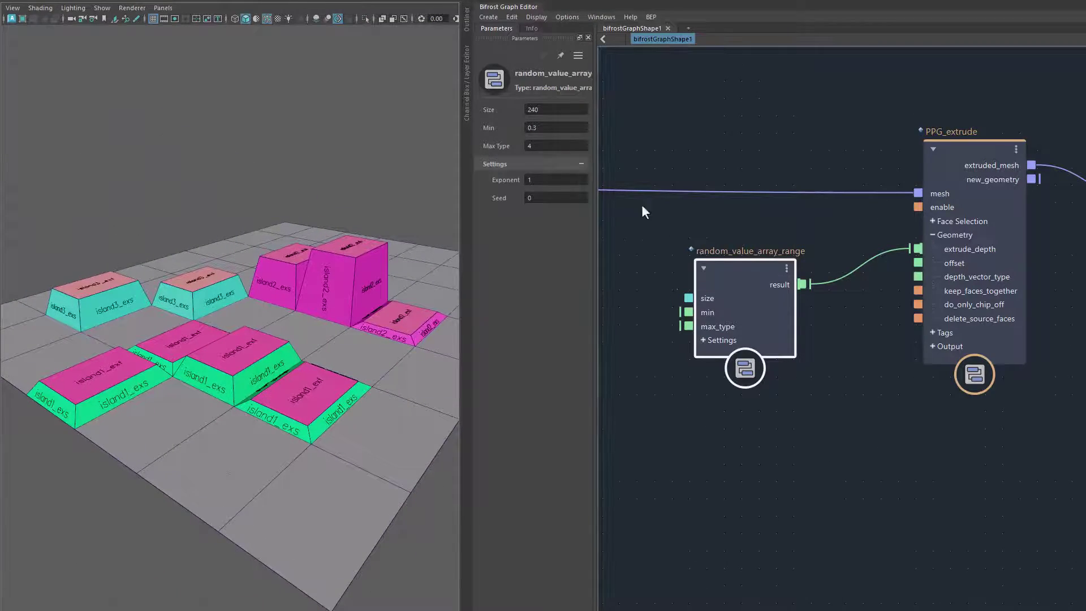
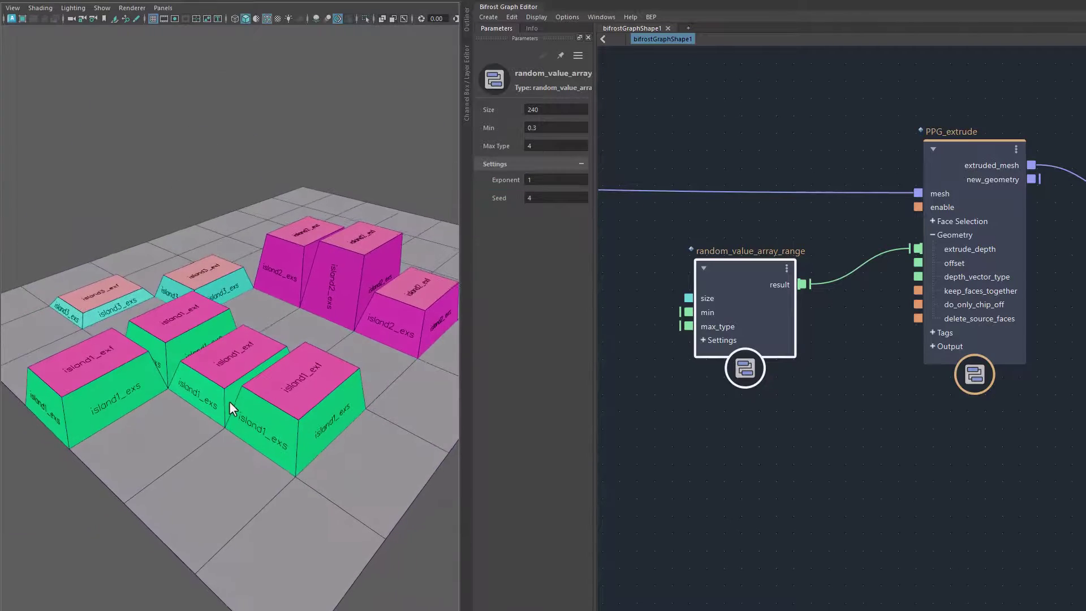
# - Orbit the viewport to inspect the extruded boxes
pyautogui.moveTo(296, 395)
pyautogui.keyDown('alt'); pyautogui.mouseDown()
pyautogui.moveTo(307, 388)
pyautogui.moveTo(296, 369)
pyautogui.mouseUp(); pyautogui.keyUp('alt')
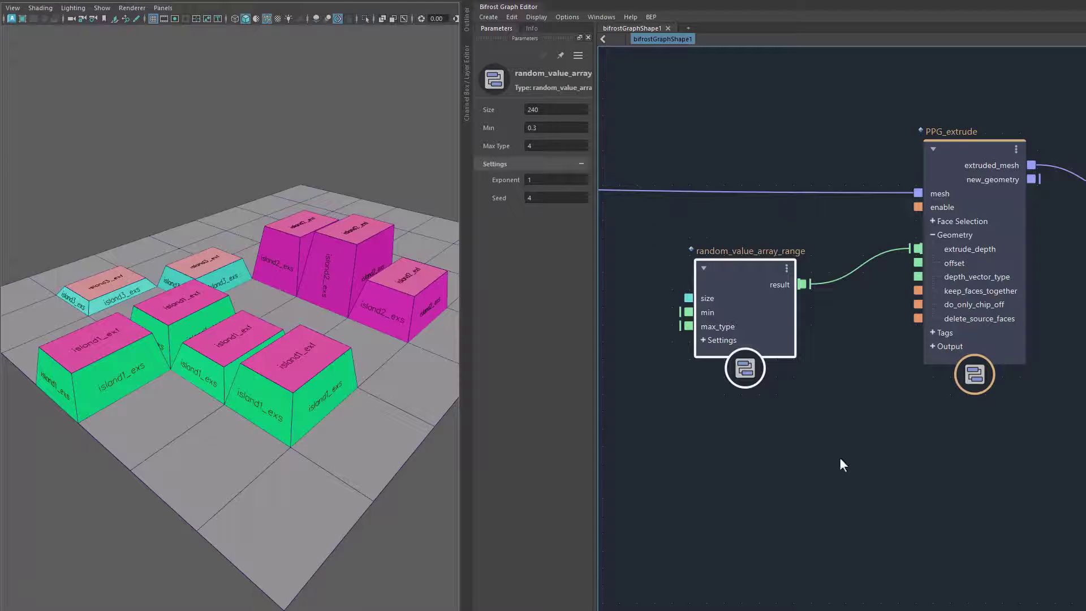
# - Enable Keep Faces Together on PPG_extrude so each island extrudes as one joined block
pyautogui.click(964, 146)
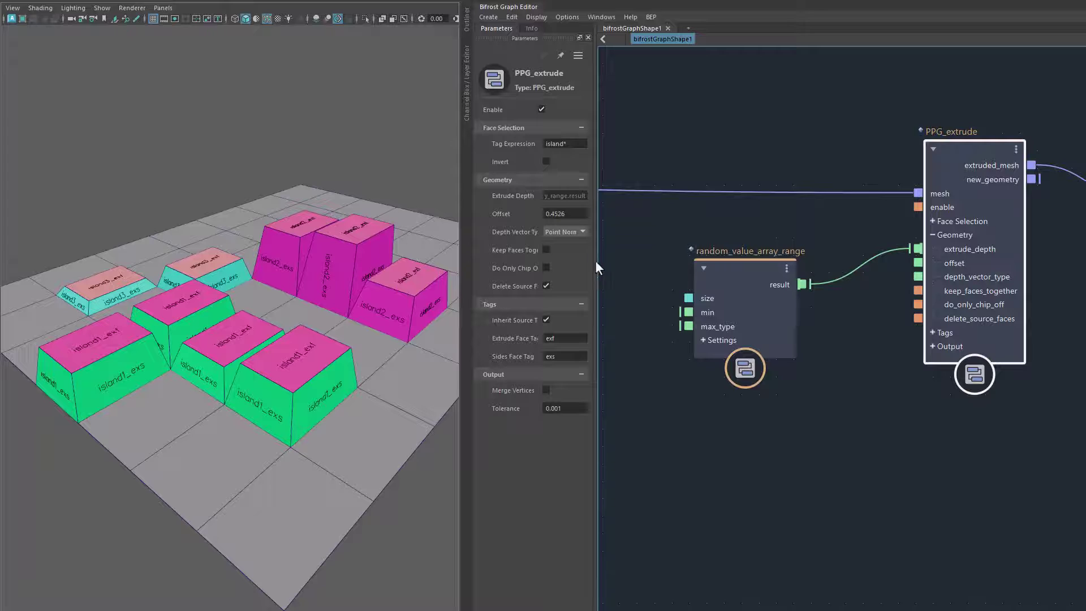
pyautogui.moveTo(594, 270); pyautogui.dragTo(631, 270)
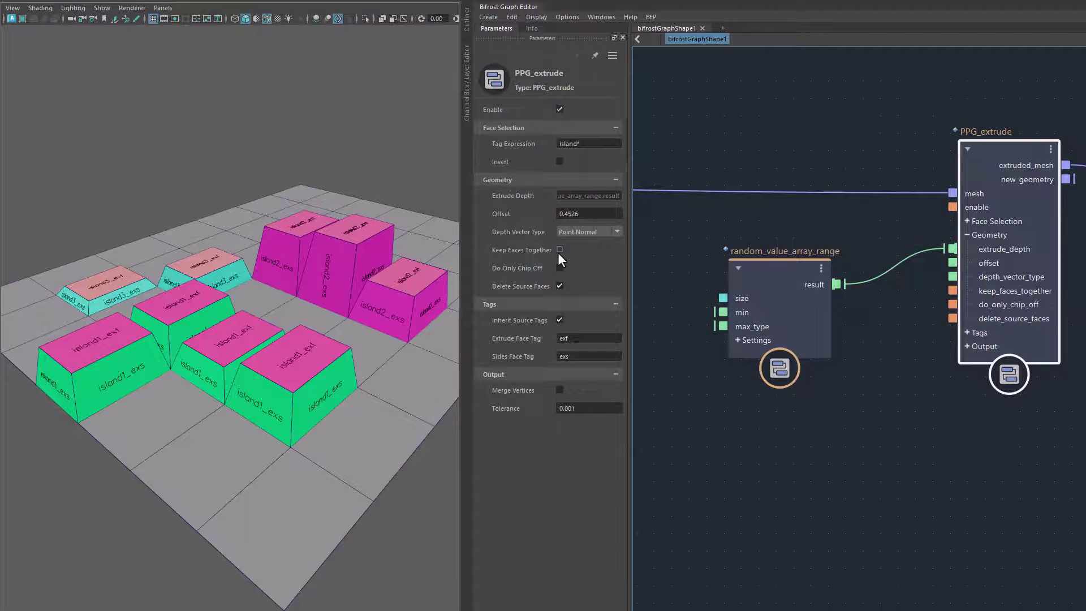
pyautogui.click(559, 251)
pyautogui.moveTo(296, 383)
pyautogui.keyDown('alt'); pyautogui.mouseDown()
pyautogui.moveTo(322, 386)
pyautogui.moveTo(349, 420)
pyautogui.moveTo(318, 392)
pyautogui.mouseUp(); pyautogui.keyUp('alt')
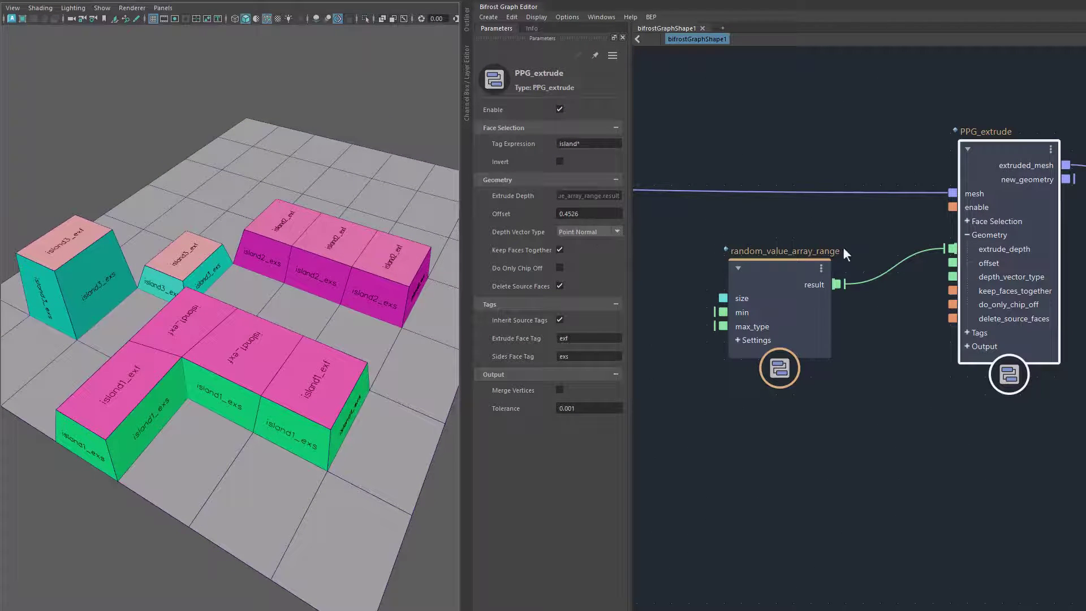
# - Set the random_value_array_range seed to 8, re-randomizing the island extrusion heights
pyautogui.click(775, 269)
pyautogui.moveTo(502, 200)
pyautogui.mouseDown()
pyautogui.moveTo(440, 208)
pyautogui.moveTo(541, 204)
pyautogui.mouseUp()
pyautogui.moveTo(290, 339)
pyautogui.keyDown('alt'); pyautogui.mouseDown()
pyautogui.moveTo(290, 320)
pyautogui.moveTo(123, 298)
pyautogui.mouseUp(); pyautogui.keyUp('alt')
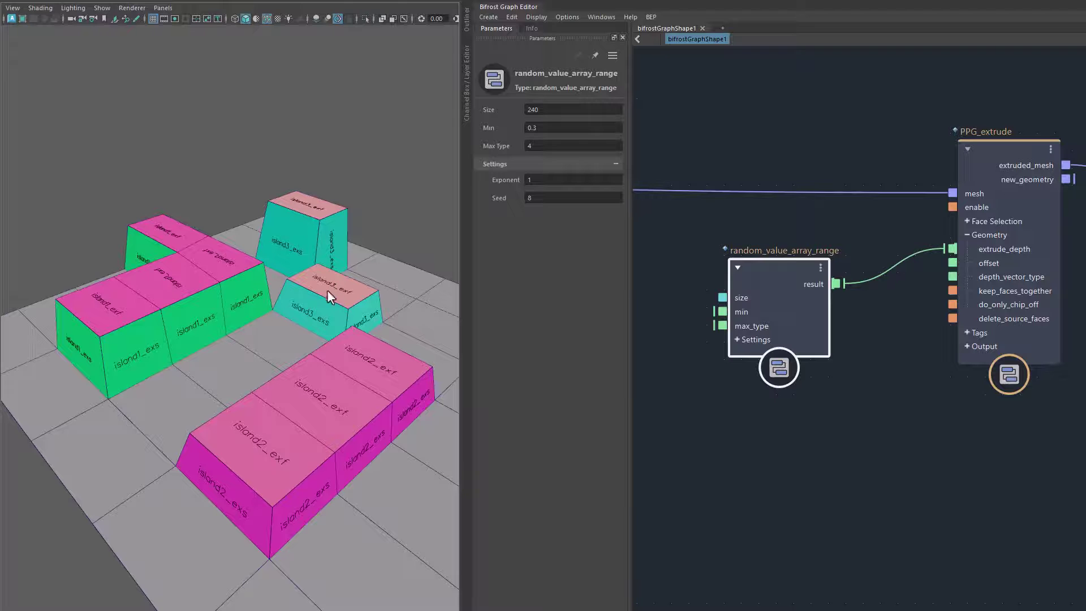
pyautogui.moveTo(331, 301)
pyautogui.keyDown('alt'); pyautogui.mouseDown()
pyautogui.moveTo(271, 339)
pyautogui.moveTo(225, 340)
pyautogui.moveTo(321, 344)
pyautogui.mouseUp(); pyautogui.keyUp('alt')
pyautogui.moveTo(305, 387)
pyautogui.keyDown('alt'); pyautogui.mouseDown()
pyautogui.moveTo(267, 361)
pyautogui.moveTo(253, 419)
pyautogui.moveTo(459, 414)
pyautogui.moveTo(347, 347)
pyautogui.moveTo(272, 280)
pyautogui.moveTo(274, 382)
pyautogui.moveTo(396, 371)
pyautogui.moveTo(242, 376)
pyautogui.moveTo(322, 340)
pyautogui.mouseUp(); pyautogui.keyUp('alt')
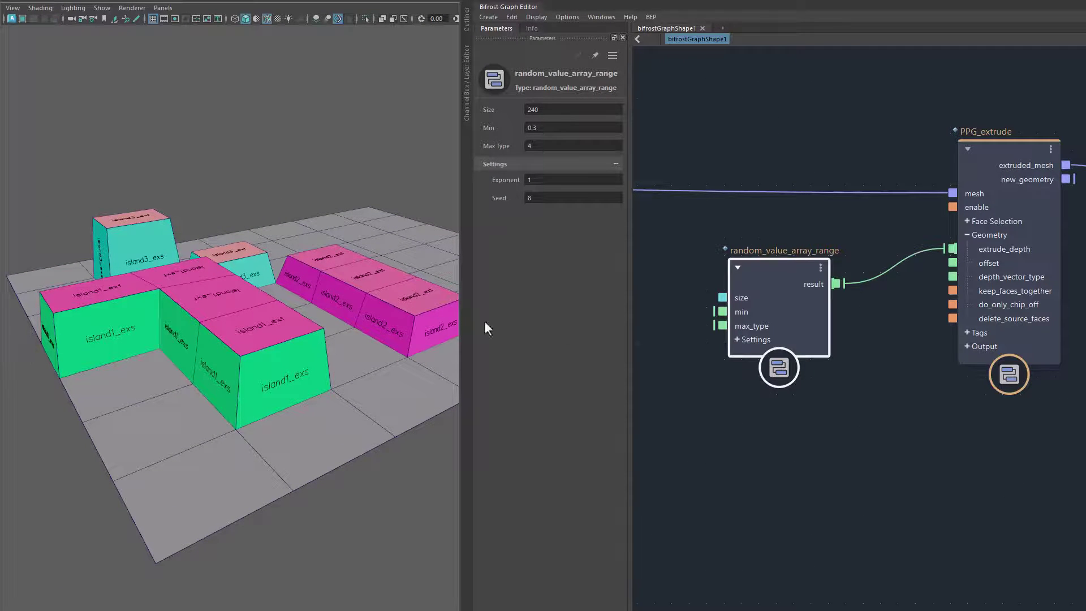
pyautogui.click(1001, 149)
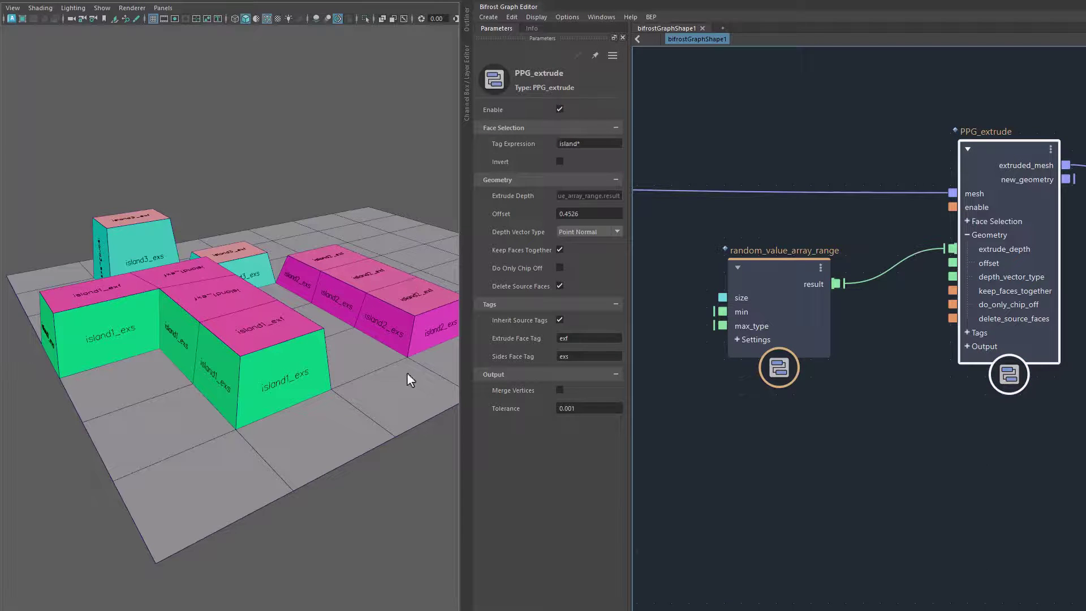
pyautogui.click(559, 268)
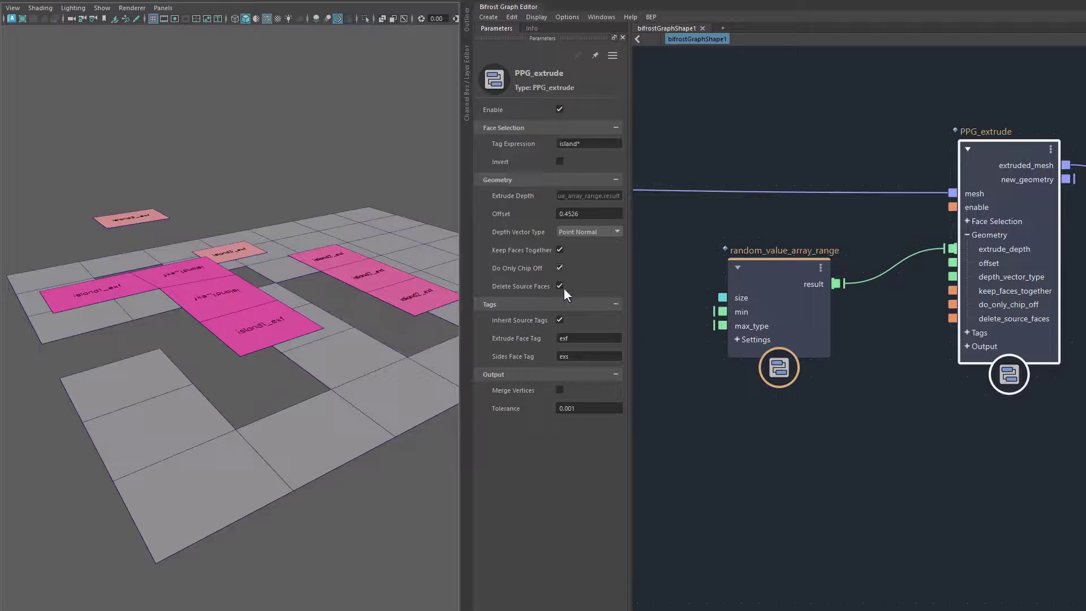
pyautogui.click(561, 286)
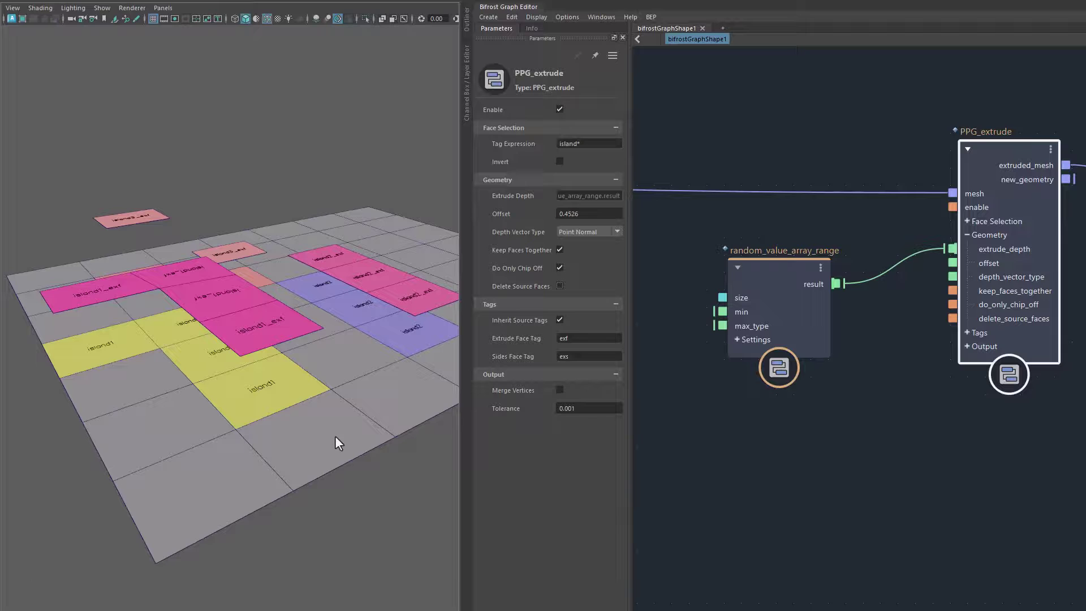
pyautogui.click(560, 285)
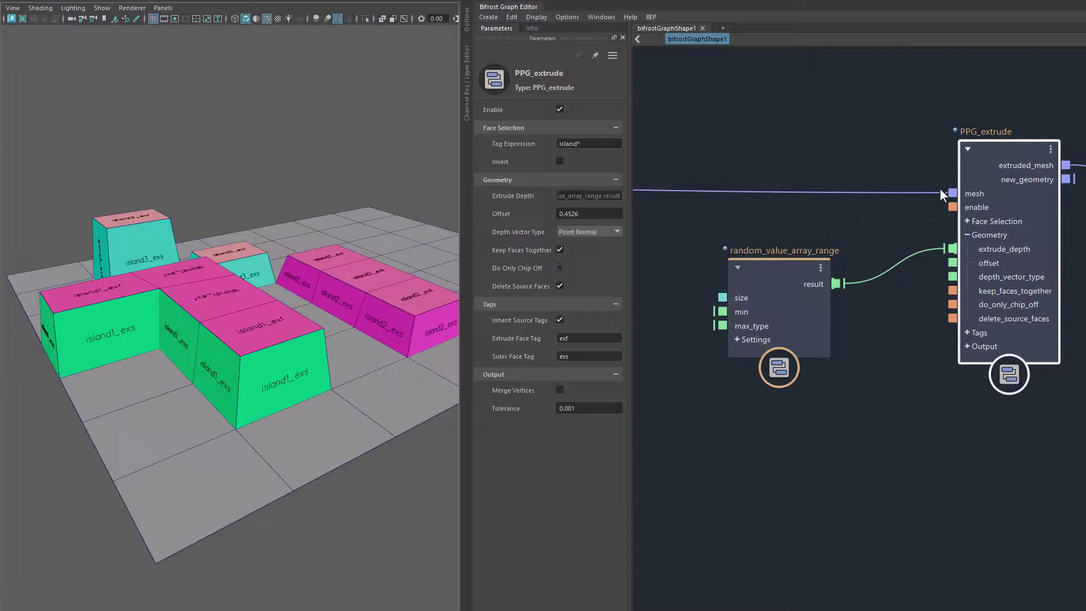
# - Reposition PPG_extrude and random_value_array_range and wire result into extrude_depth
pyautogui.moveTo(1006, 162); pyautogui.dragTo(997, 154)
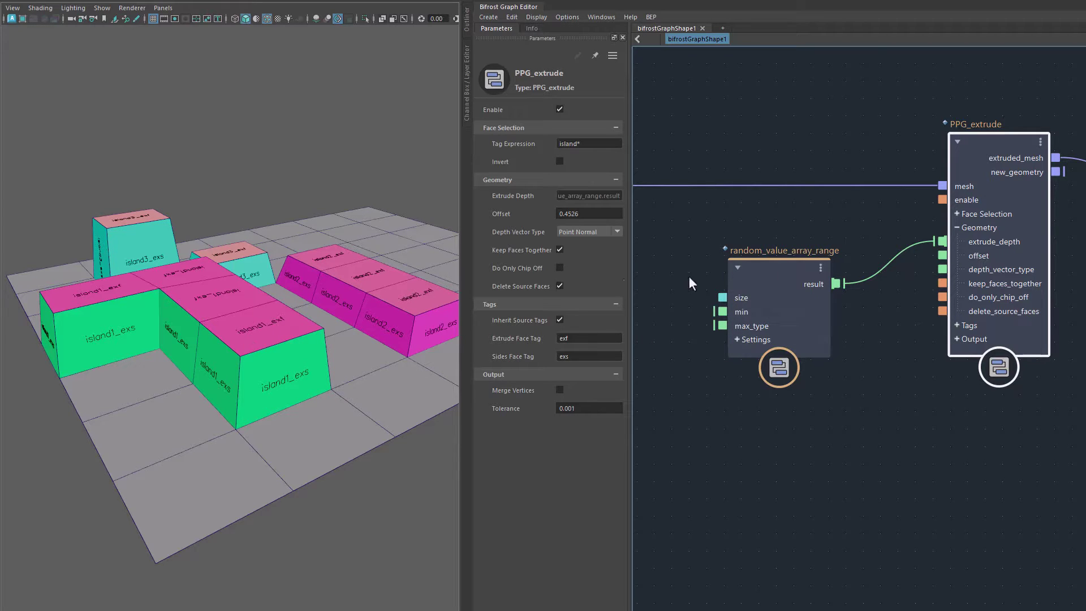
pyautogui.moveTo(770, 271); pyautogui.dragTo(766, 250)
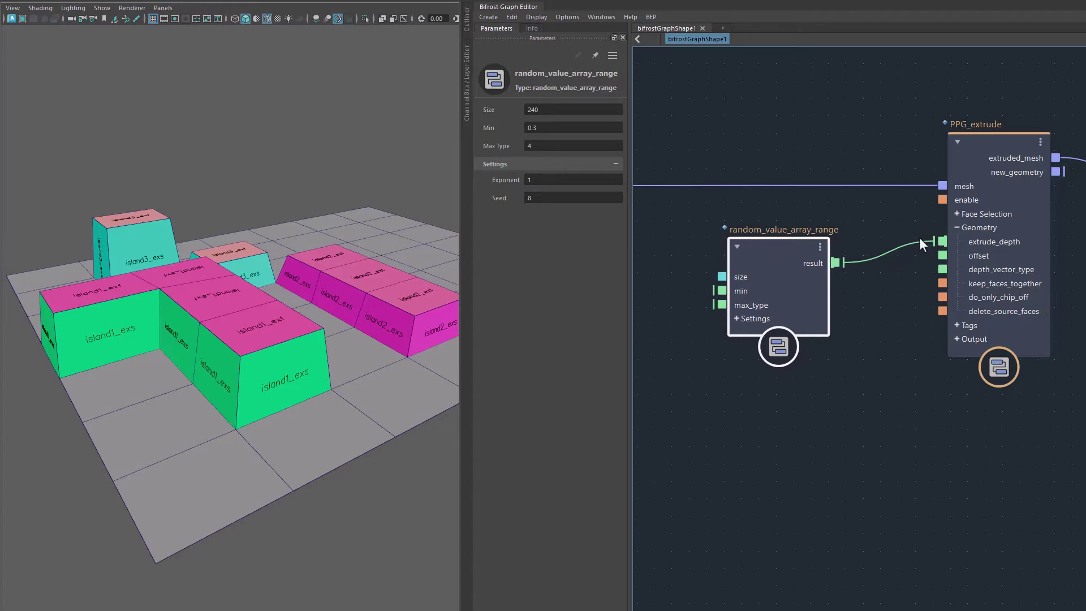
pyautogui.moveTo(923, 233); pyautogui.dragTo(934, 241)
pyautogui.moveTo(269, 280)
pyautogui.keyDown('alt'); pyautogui.mouseDown()
pyautogui.moveTo(323, 330)
pyautogui.moveTo(294, 350)
pyautogui.moveTo(302, 343)
pyautogui.mouseUp(); pyautogui.keyUp('alt')
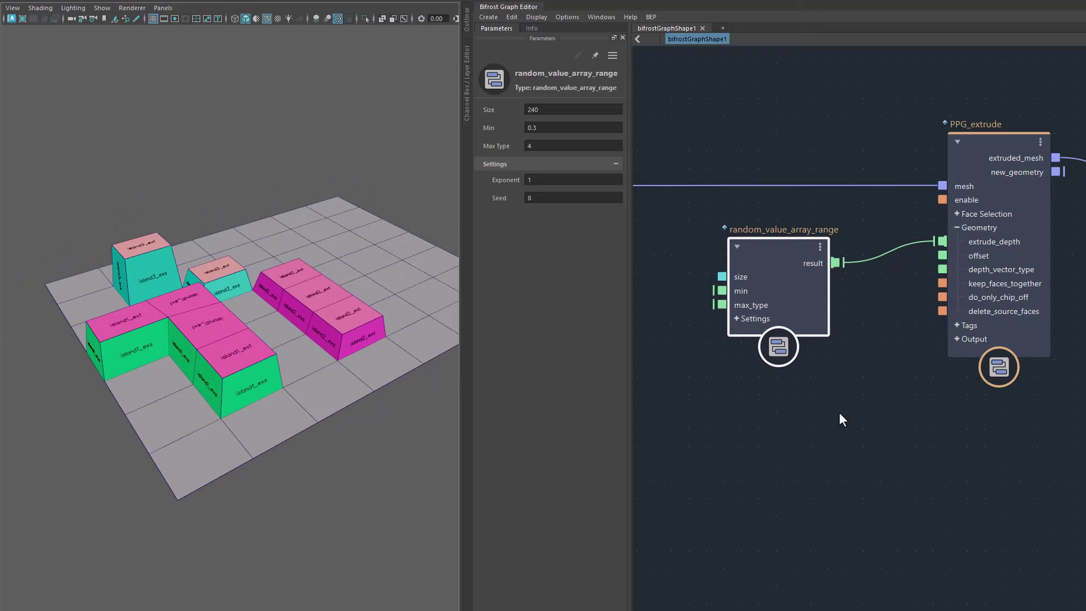